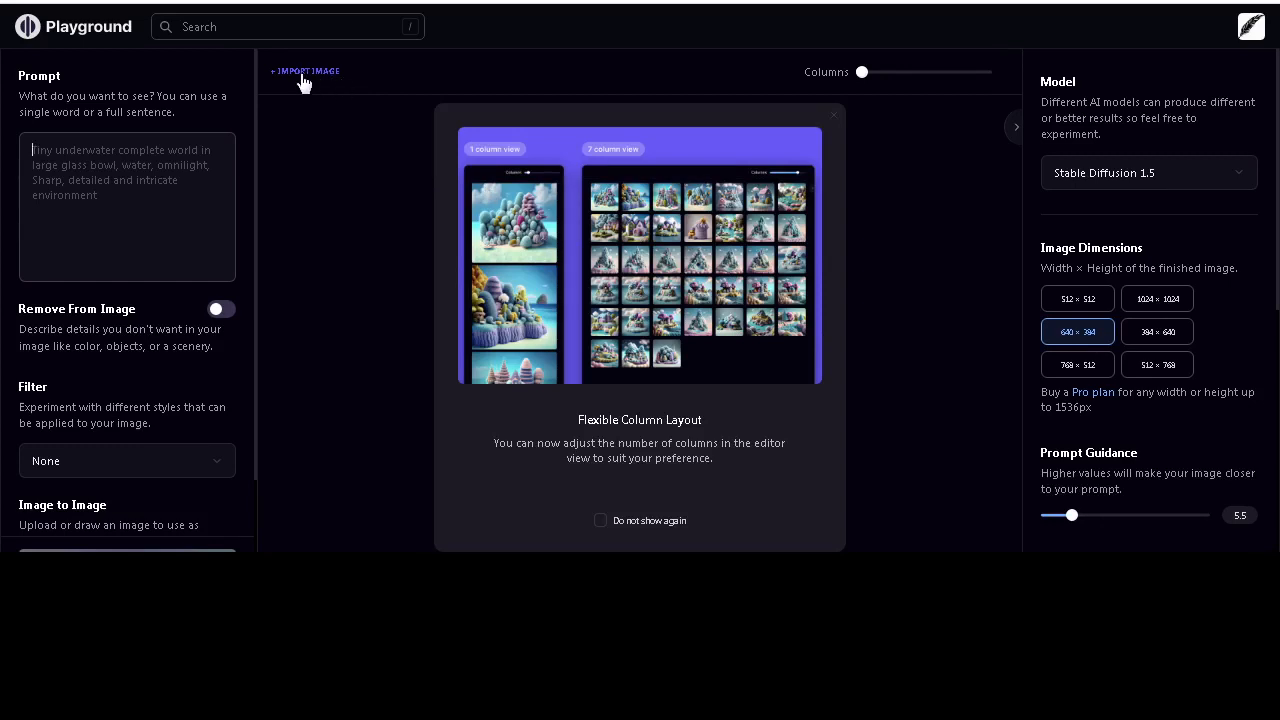
Import the image "avatar 1" for editing.
left_click(316, 77)
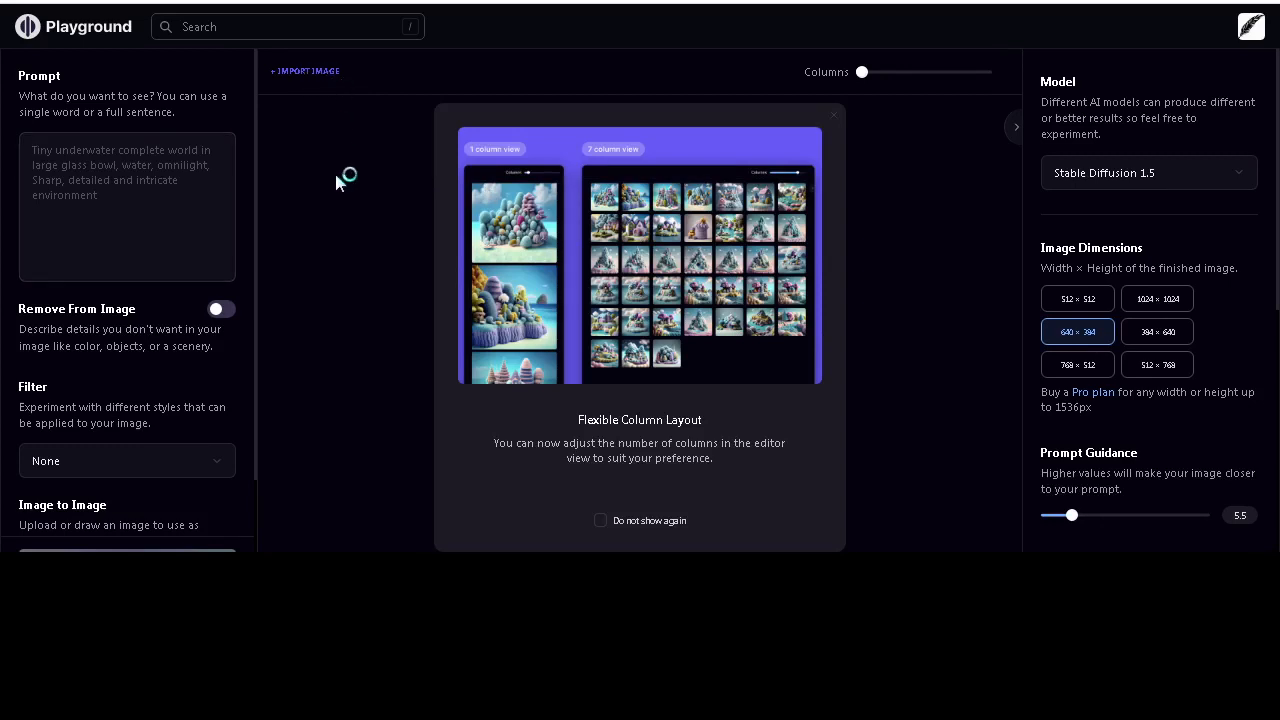
left_click(488, 216)
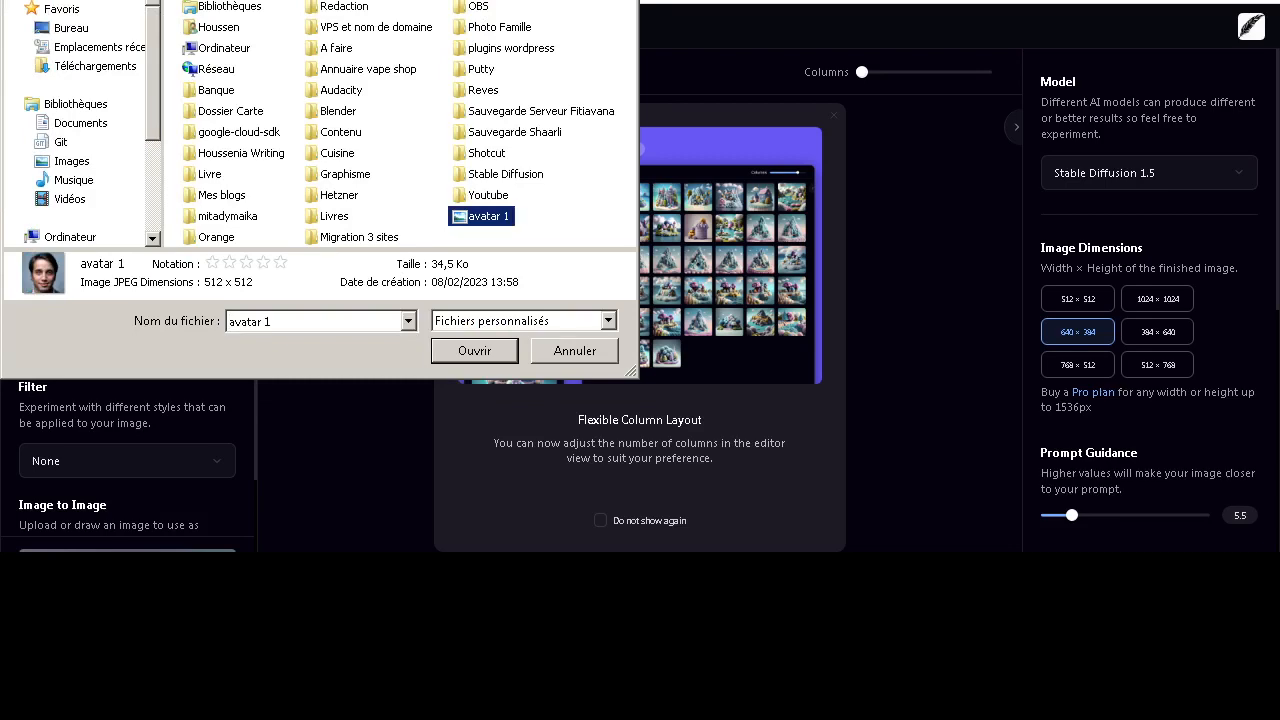
left_click(474, 351)
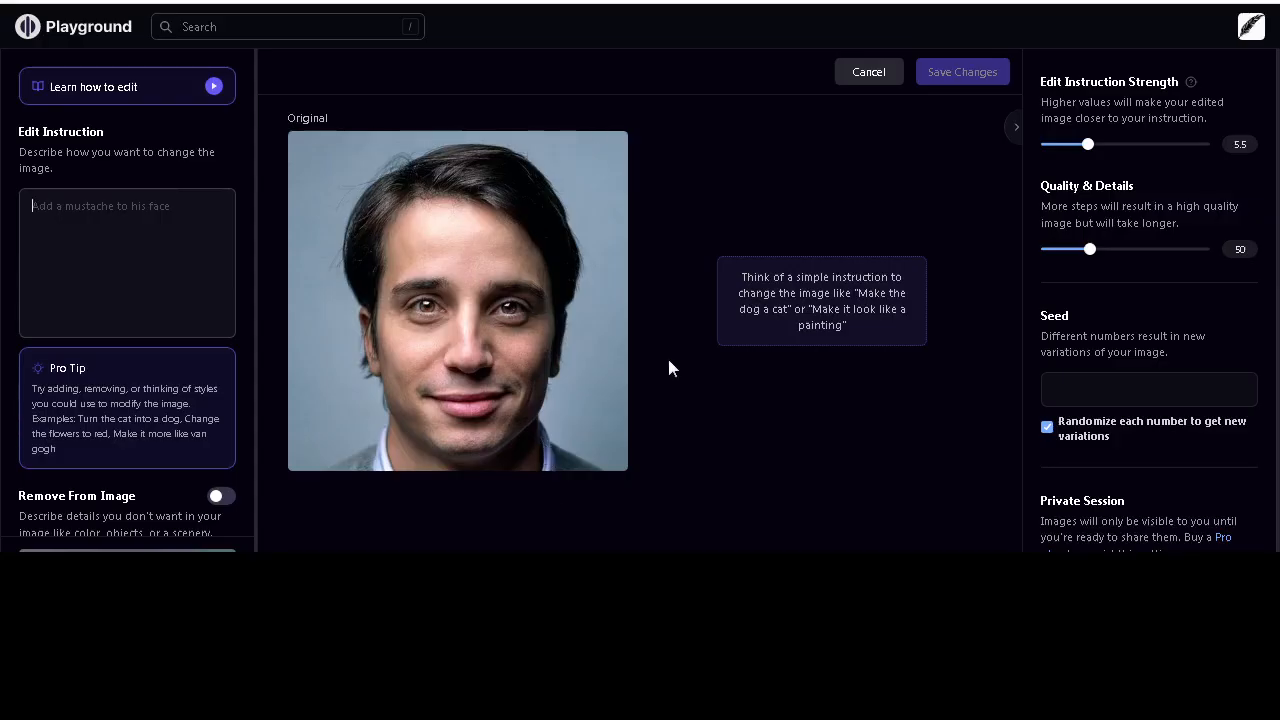
Add a mask to the portrait with a brush size of 45, painting over the man's face, hair and shoulders.
mouse_move(477, 203)
mouse_move(487, 252)
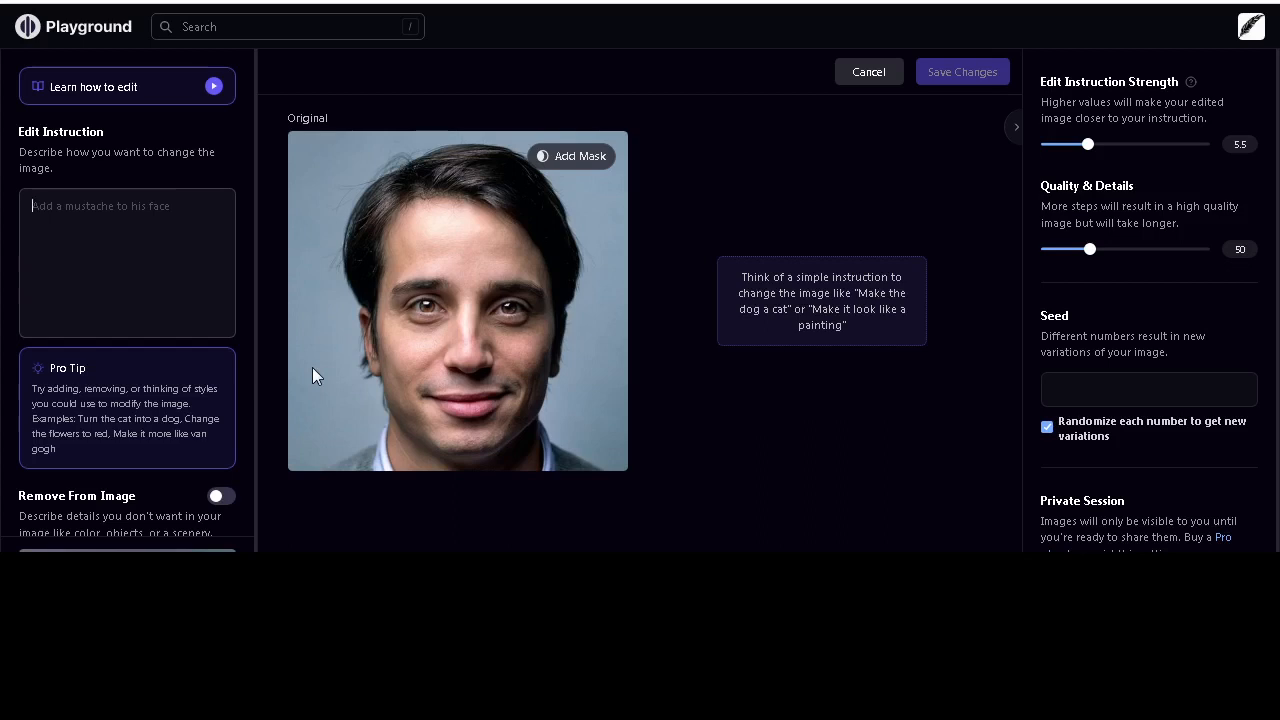
left_click(579, 158)
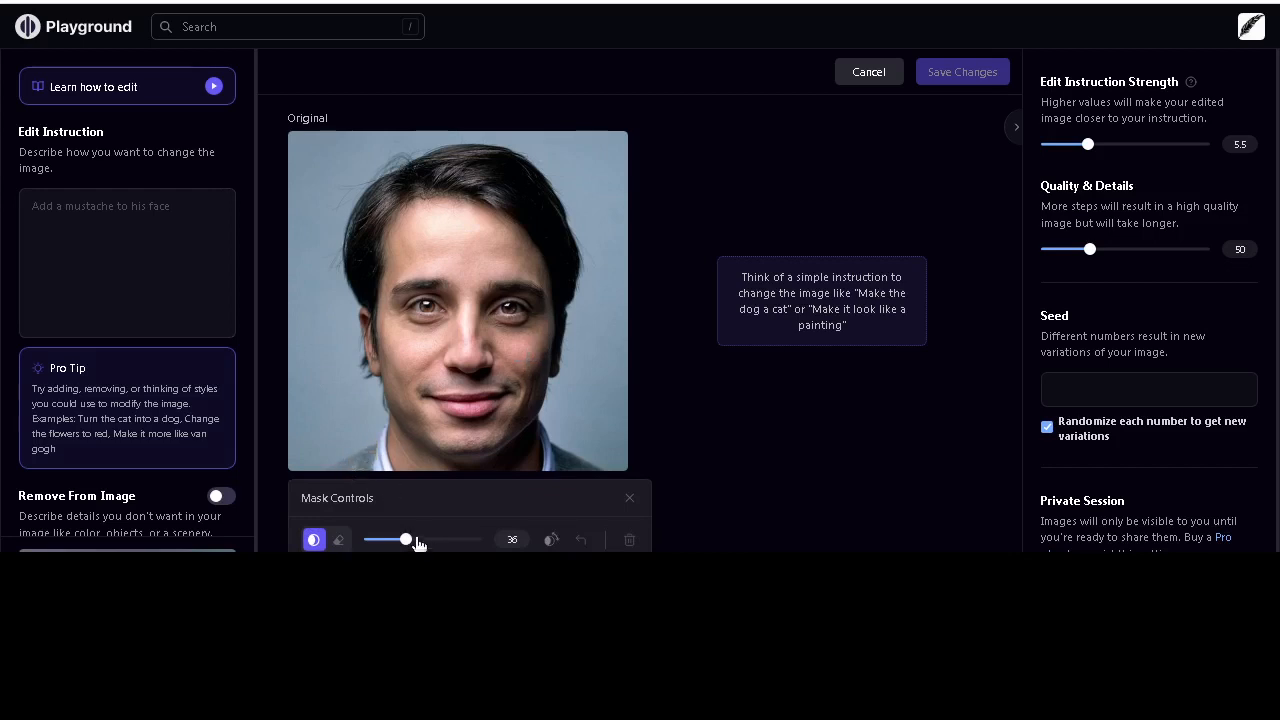
left_click_drag(418, 540, 416, 540)
mouse_move(452, 391)
left_mouse_down()
mouse_move(447, 325)
mouse_move(402, 306)
mouse_move(404, 319)
mouse_move(387, 279)
mouse_move(371, 275)
mouse_move(364, 235)
mouse_move(425, 176)
mouse_move(505, 161)
mouse_move(543, 199)
mouse_move(560, 298)
mouse_move(539, 371)
mouse_move(543, 432)
mouse_move(584, 477)
mouse_move(484, 457)
mouse_move(388, 481)
mouse_move(351, 470)
mouse_move(402, 440)
mouse_move(382, 328)
mouse_move(388, 246)
mouse_move(418, 282)
mouse_move(437, 212)
mouse_move(405, 219)
mouse_move(394, 243)
mouse_move(483, 232)
mouse_move(505, 208)
mouse_move(506, 344)
mouse_move(496, 412)
mouse_move(485, 372)
mouse_move(496, 259)
mouse_move(462, 295)
mouse_move(468, 228)
mouse_move(369, 490)
mouse_move(430, 332)
mouse_move(425, 403)
mouse_move(437, 426)
mouse_move(481, 414)
mouse_move(486, 437)
mouse_move(411, 452)
mouse_move(515, 413)
mouse_move(530, 341)
mouse_move(523, 210)
mouse_move(543, 239)
mouse_move(494, 313)
left_mouse_up()
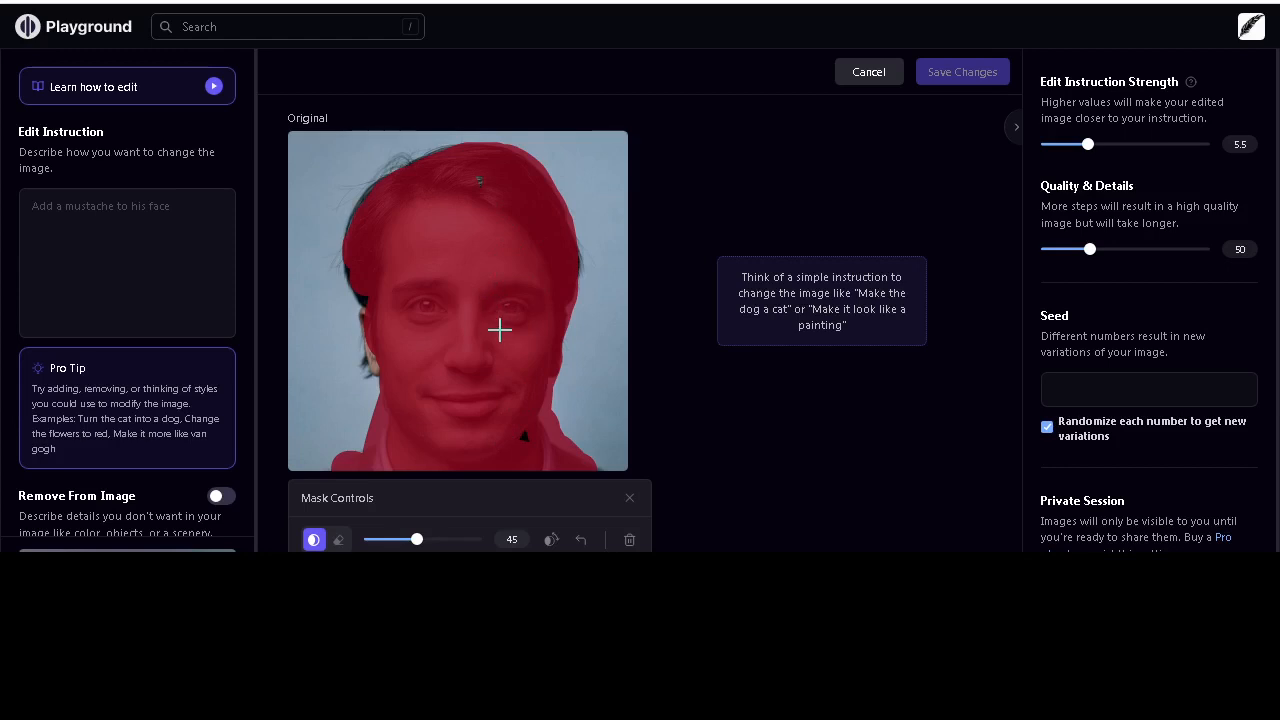
Enter "cartoon version" as the edit instruction and generate the edited image.
left_click(176, 263)
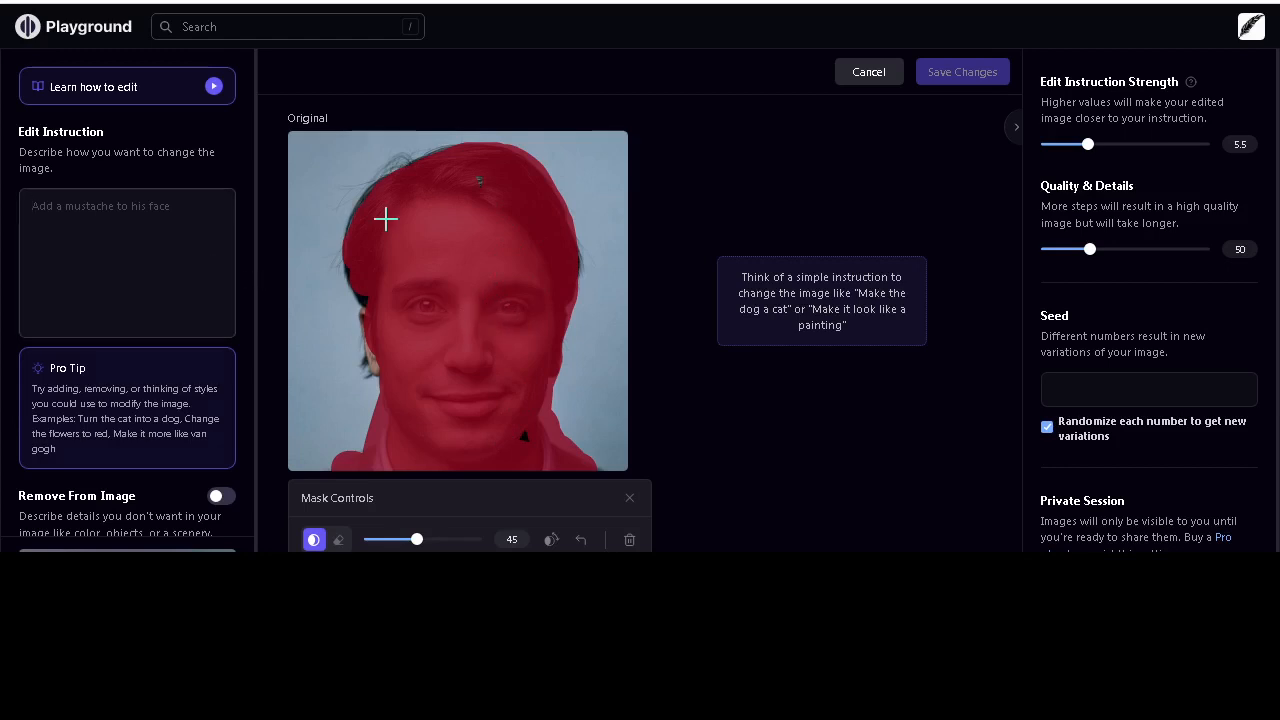
type("cartoo")
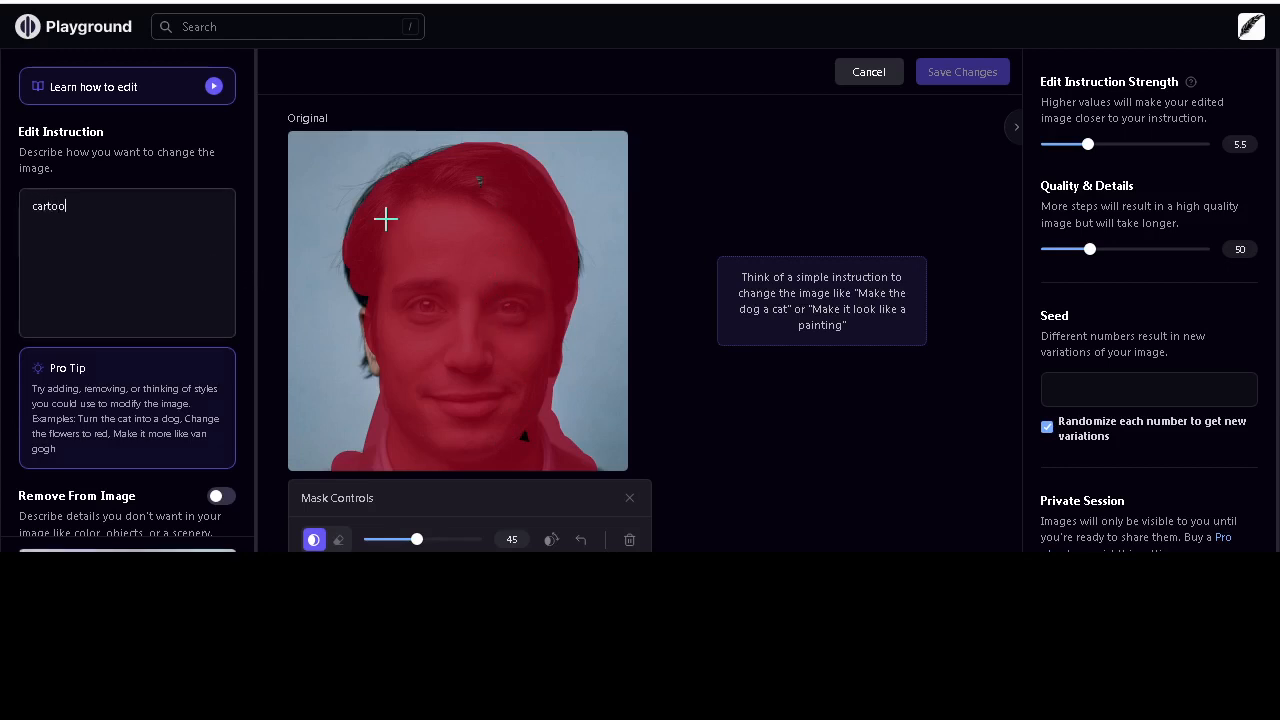
type("n version")
key("Return")
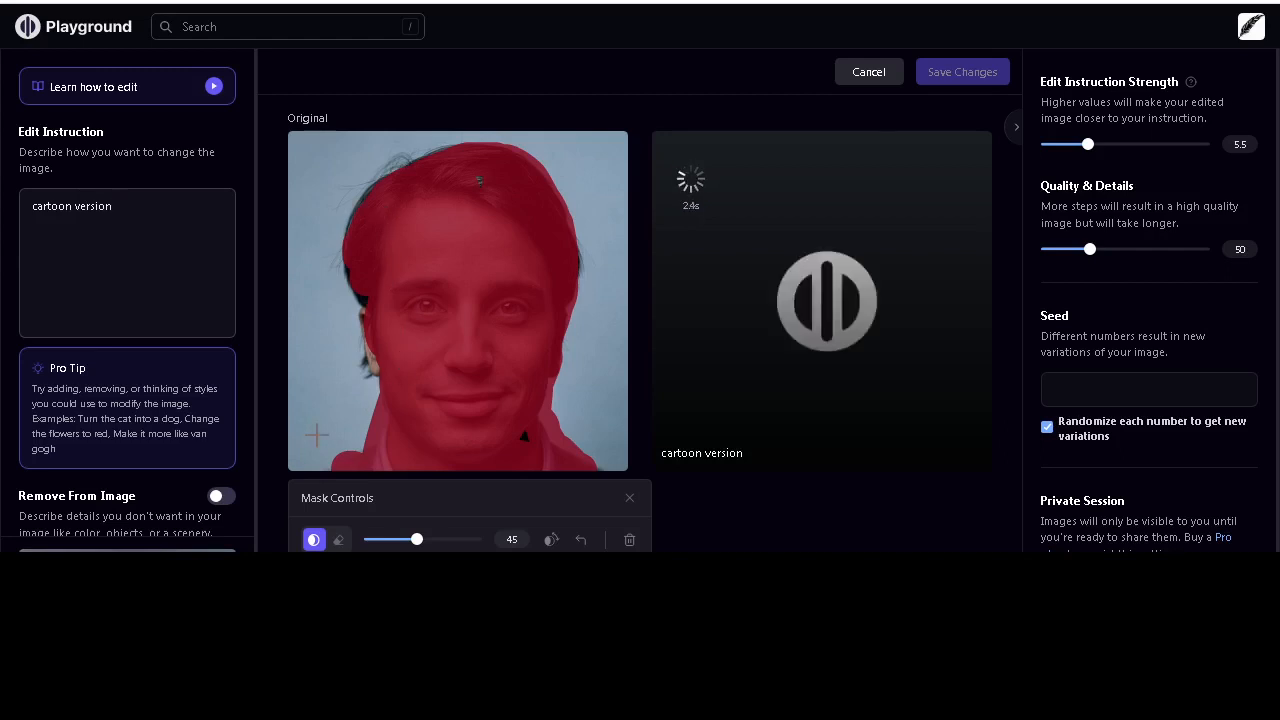
Enable Remove From Image and make its text entry ready for input.
scroll(168, 383, "down", 1)
left_click(219, 469)
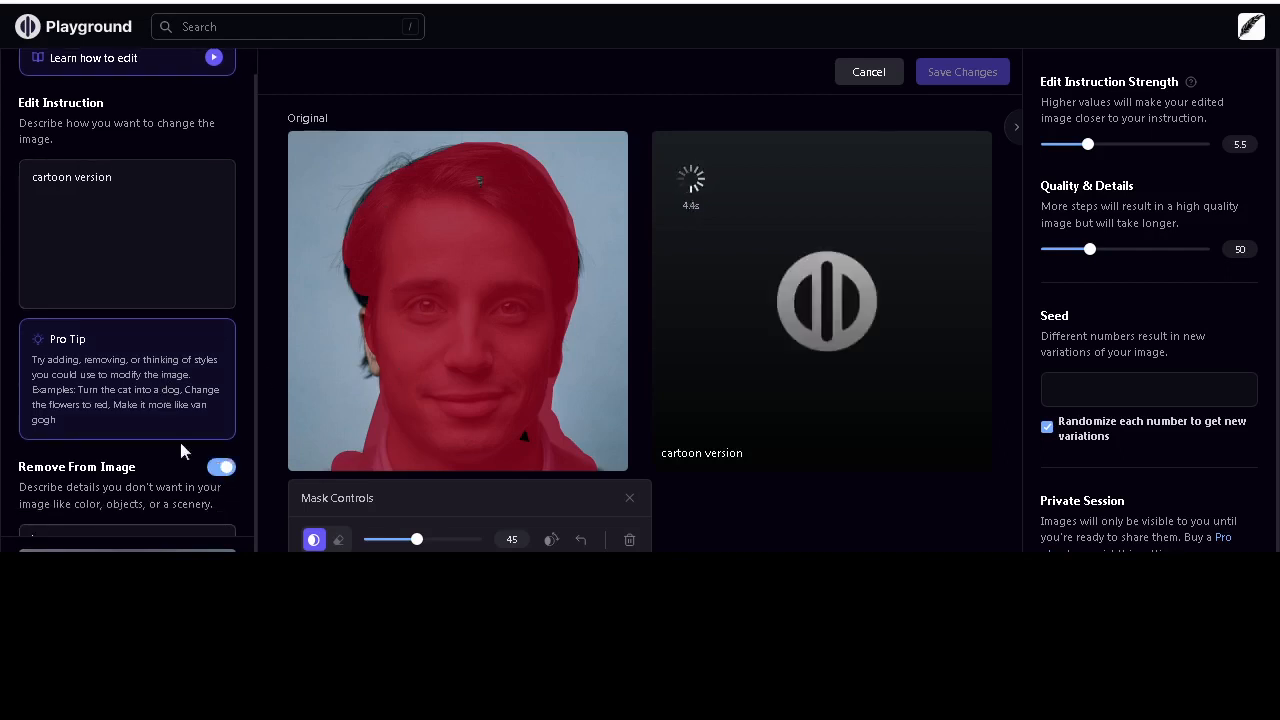
scroll(159, 435, "down", 1)
left_click(127, 500)
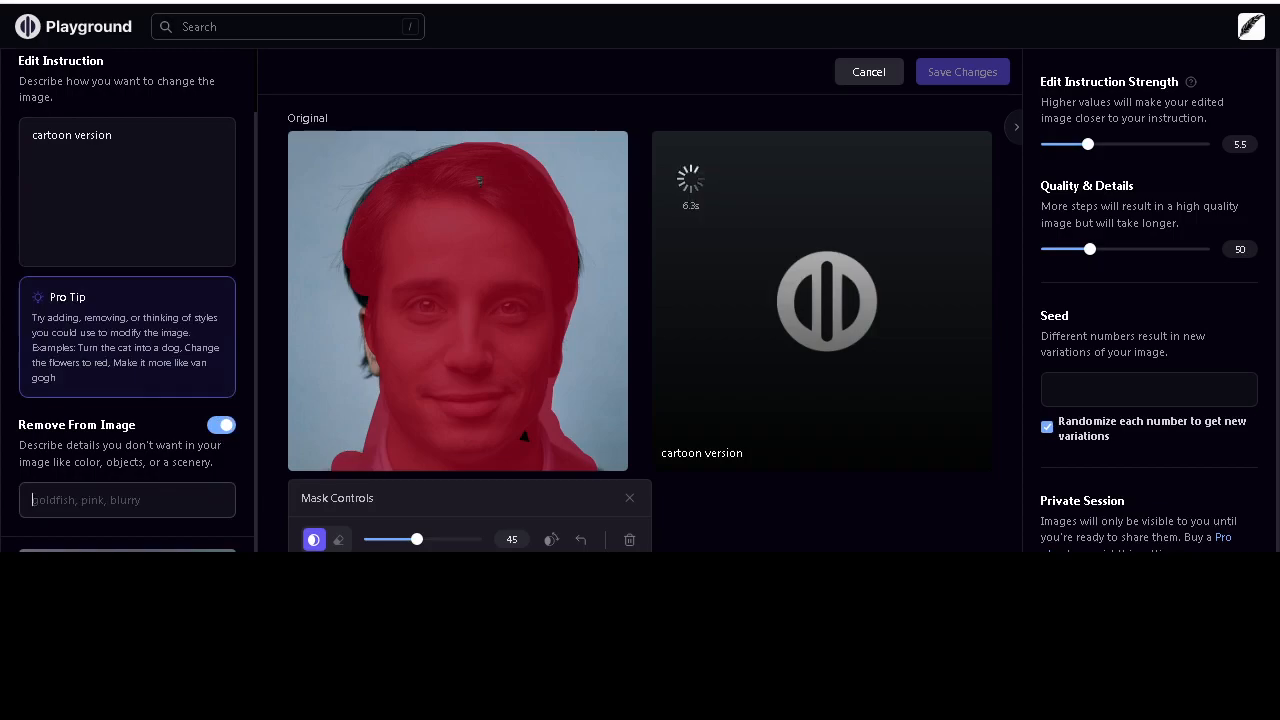
Copy the selected list starting "ugly, distorted, deformed face" from the text editor and paste it as the details to remove from the image.
key("alt+Tab")
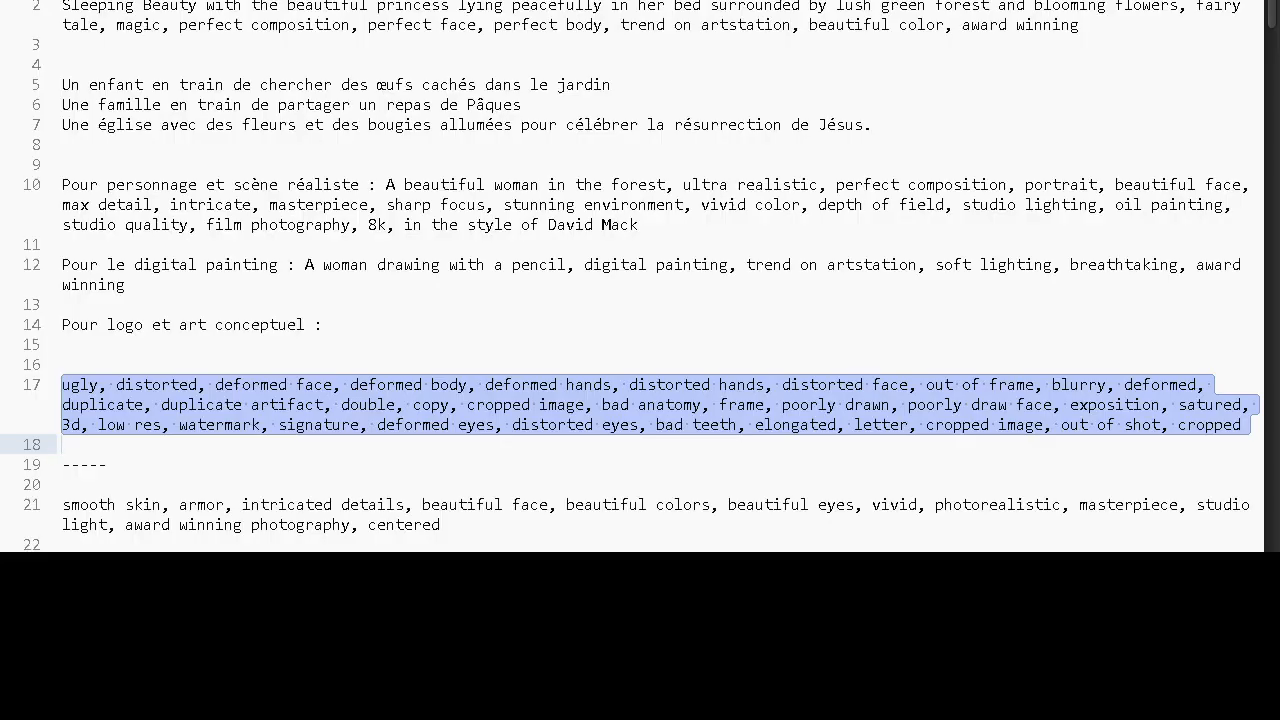
right_click(371, 401)
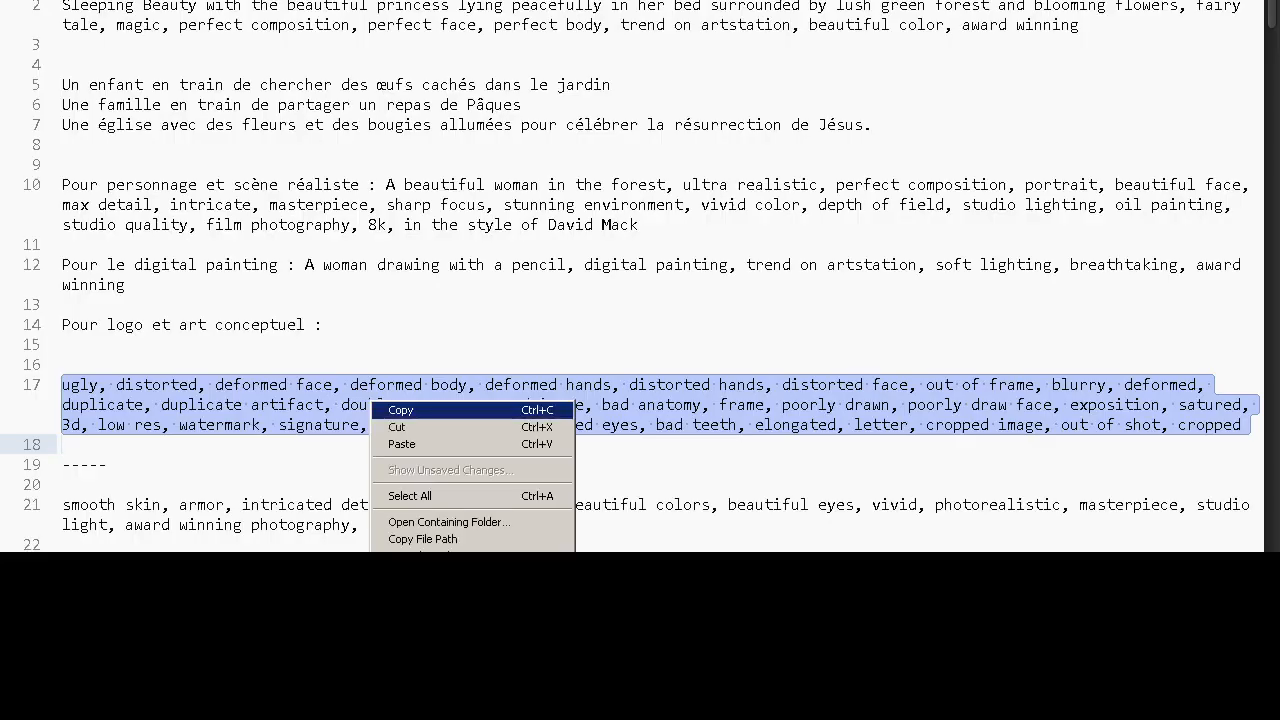
left_click(400, 410)
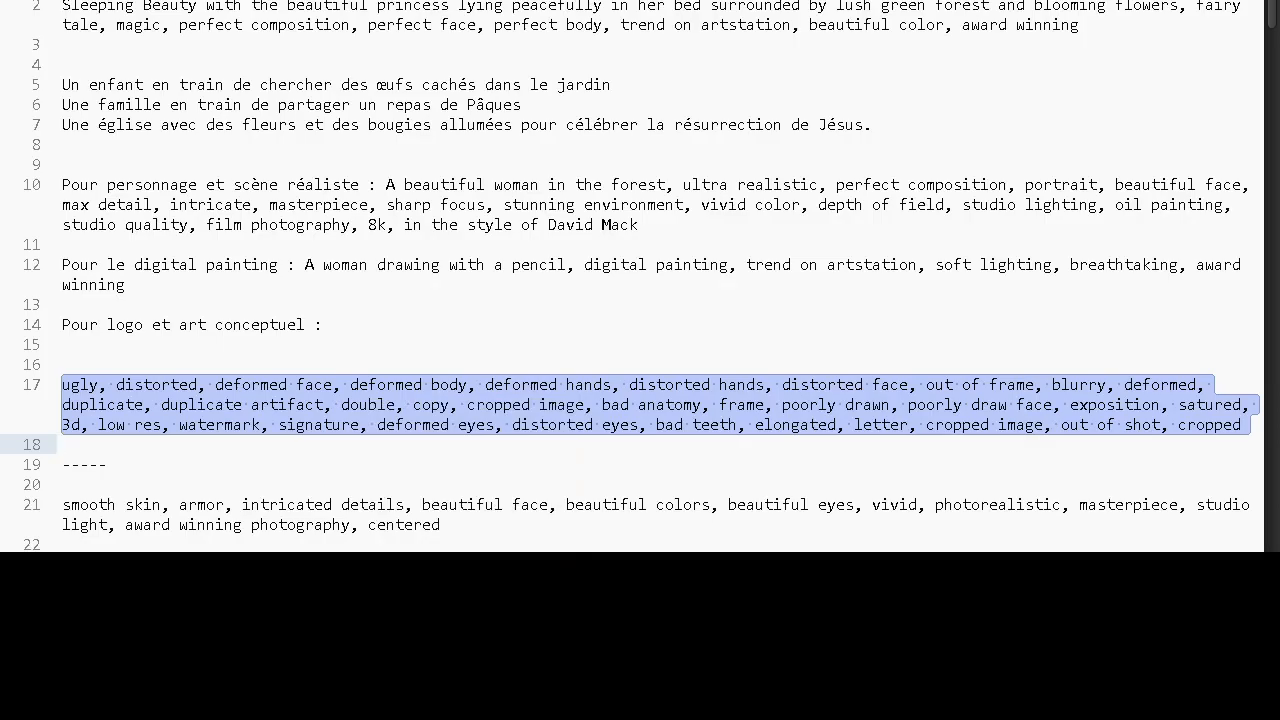
key("alt+Tab")
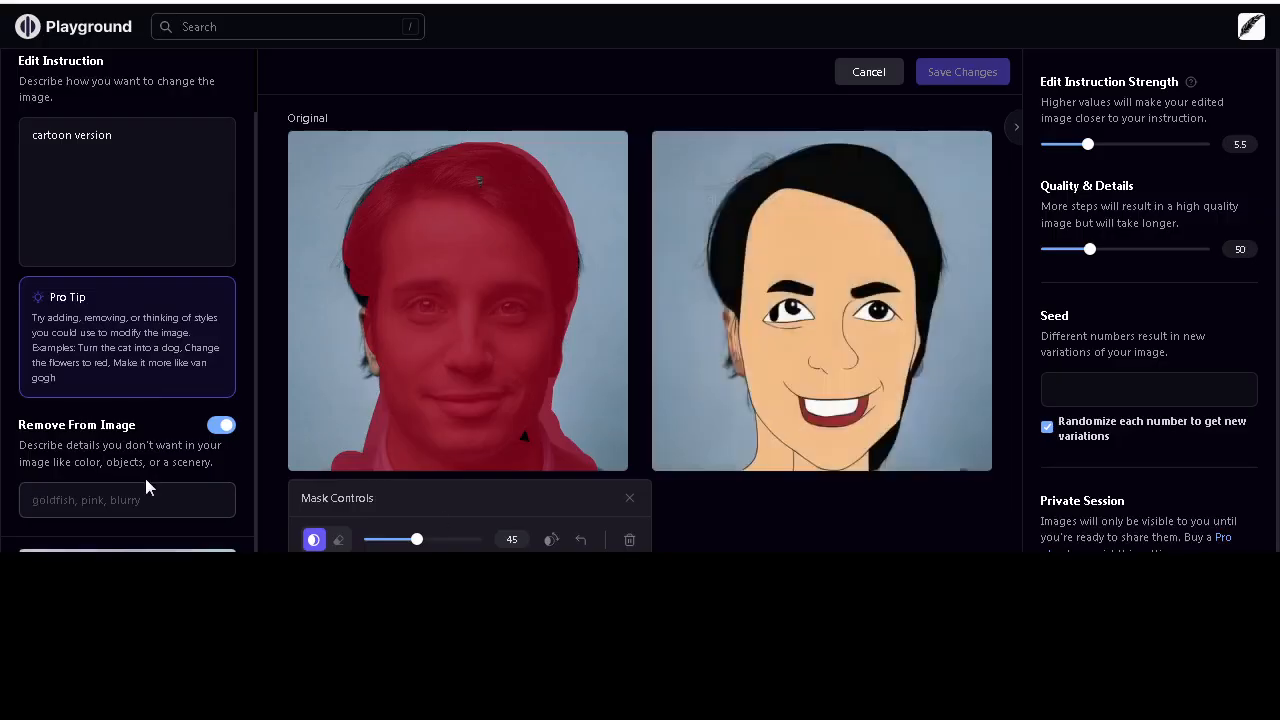
left_click(156, 498)
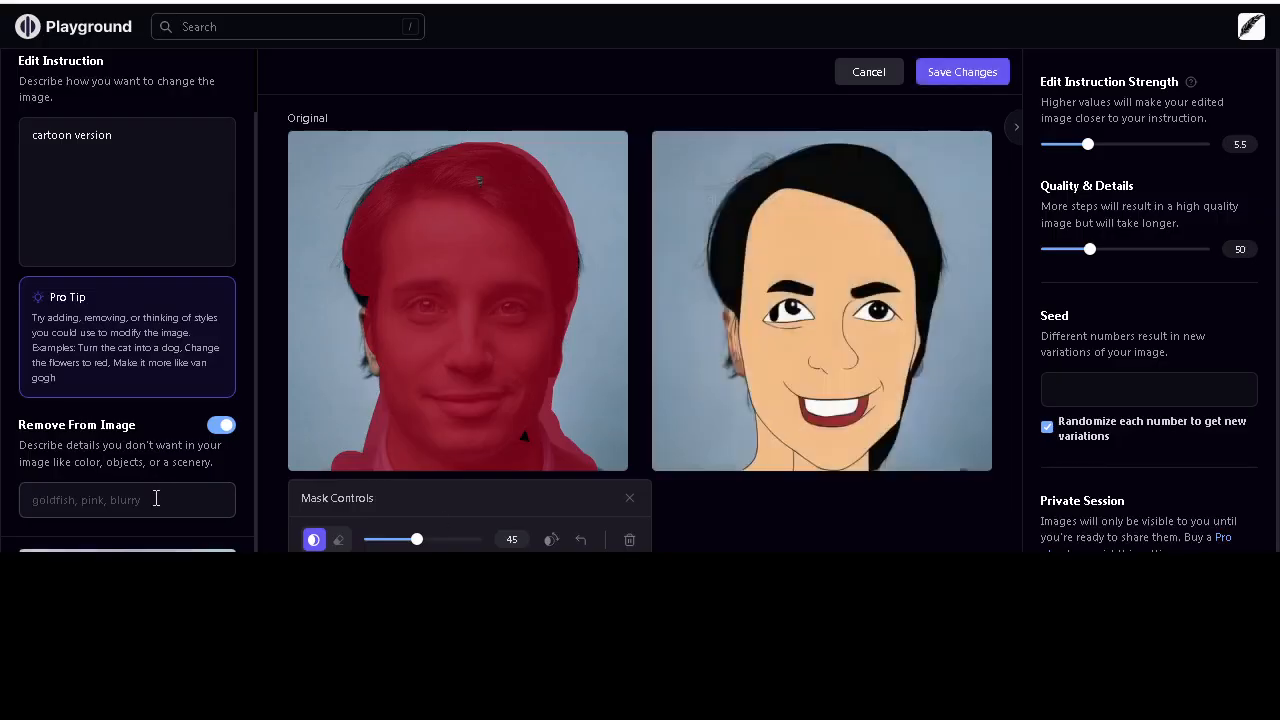
key("ctrl+v")
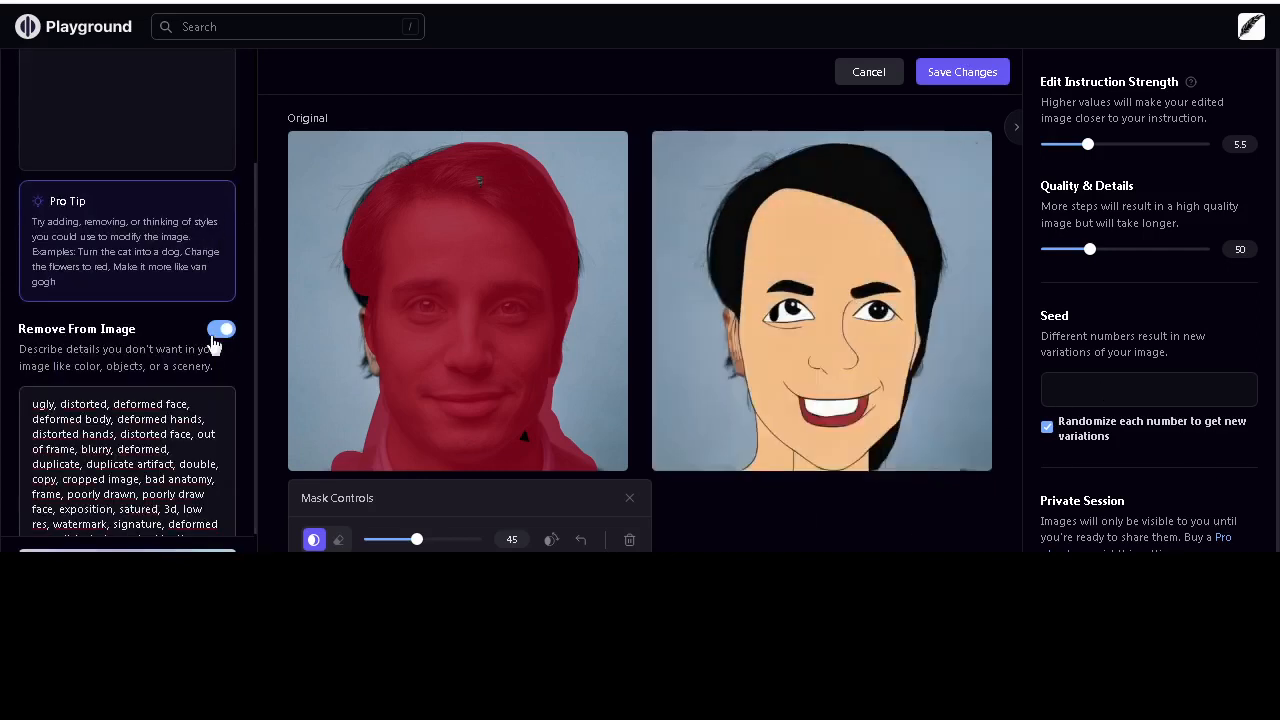
Regenerate the cartoon version with an edit instruction strength of 5, and again with a strength of 4.
scroll(212, 344, "up", 3)
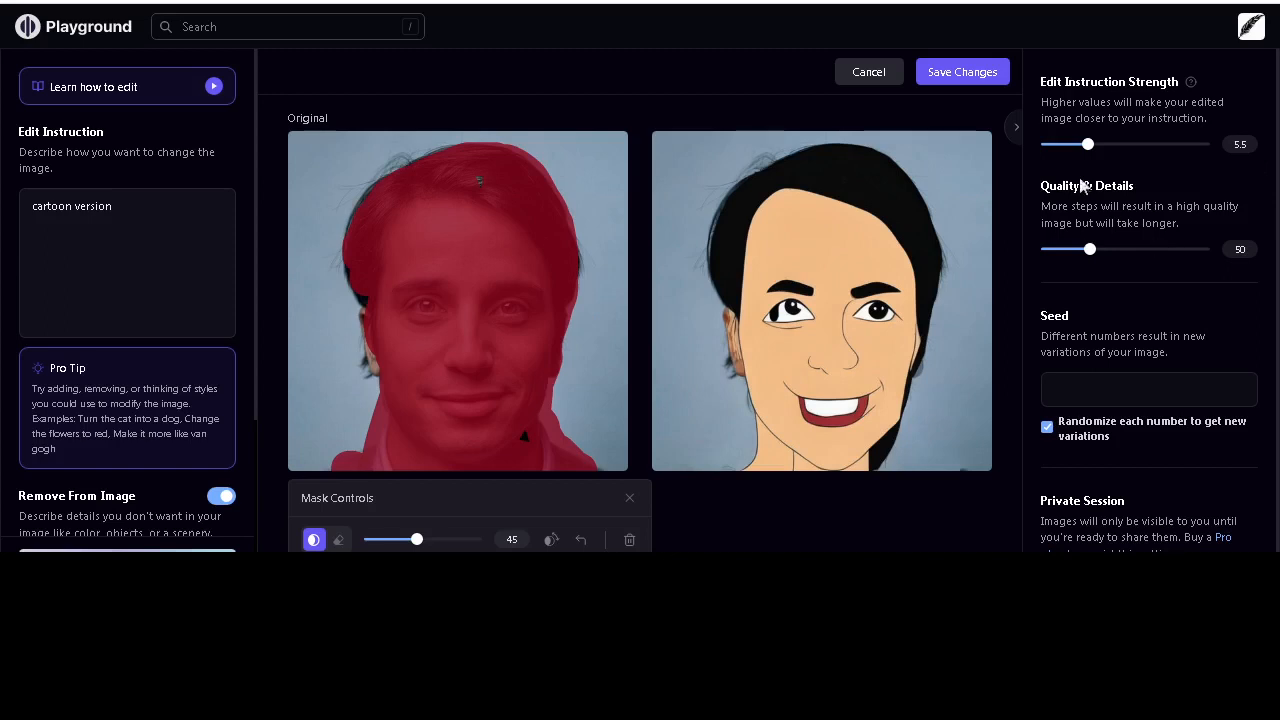
left_click(1091, 145)
left_click_drag(1091, 147, 1084, 148)
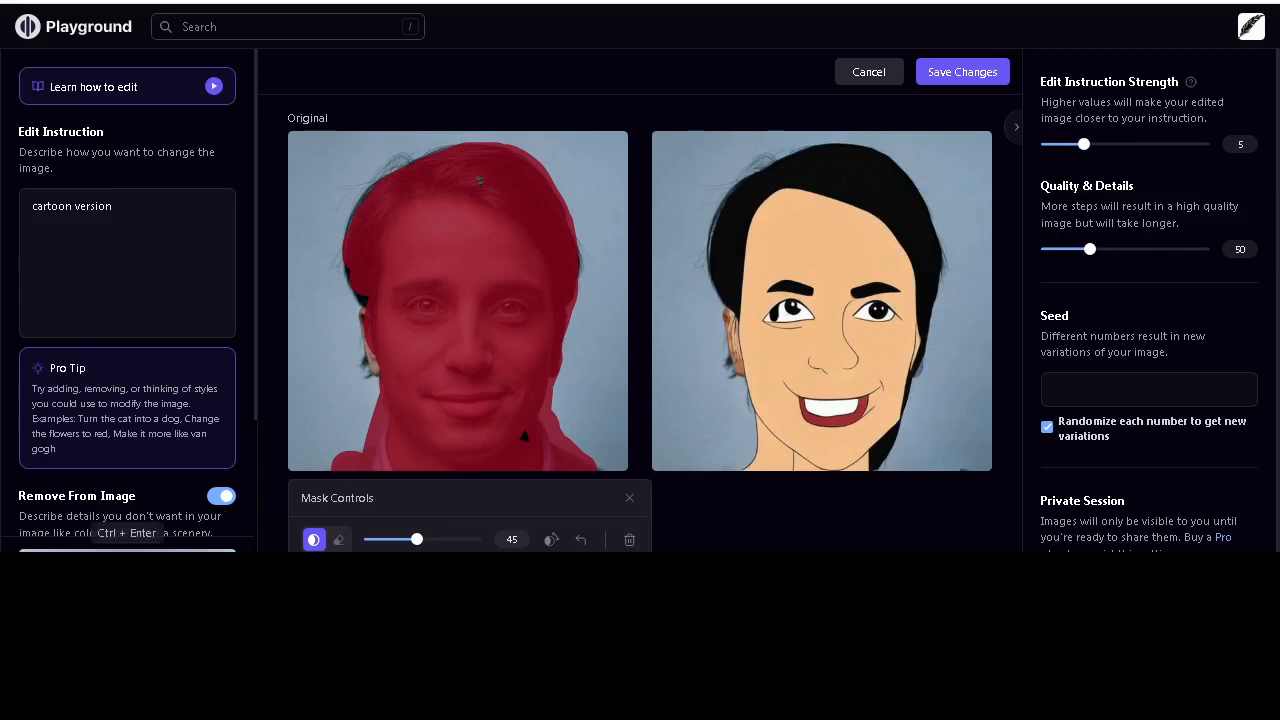
left_click(127, 553)
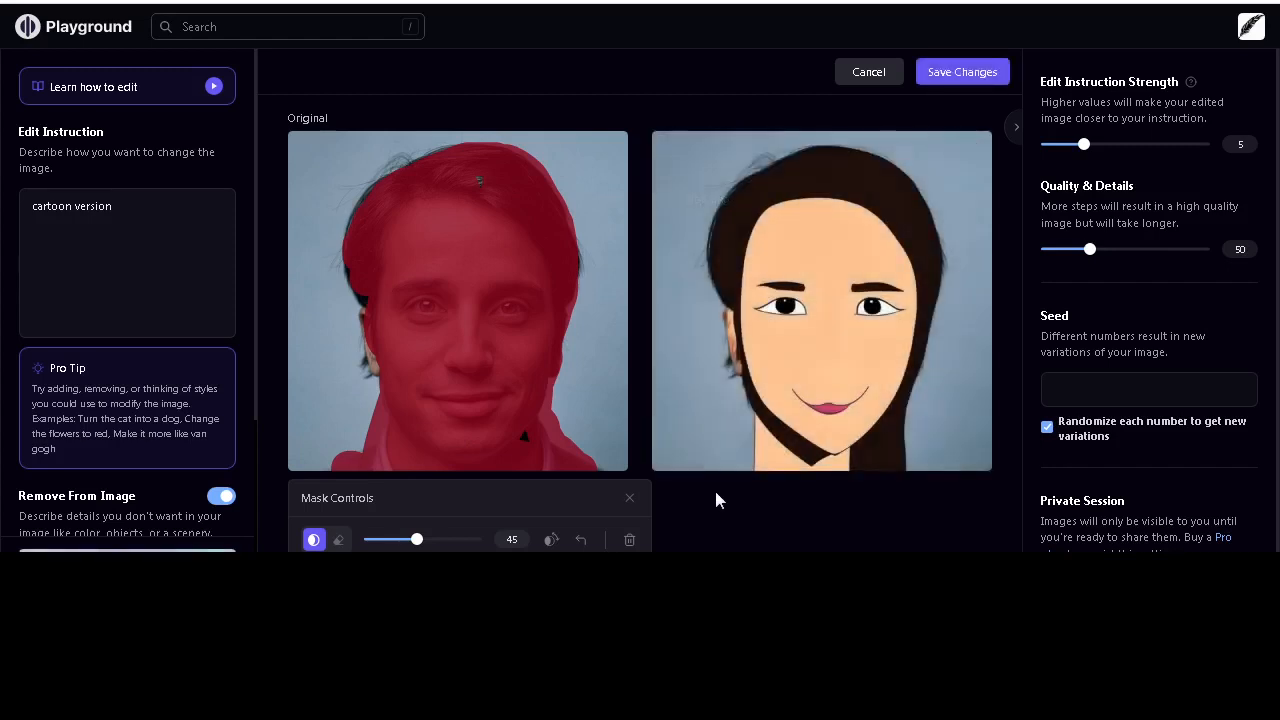
left_click_drag(1088, 147, 1077, 145)
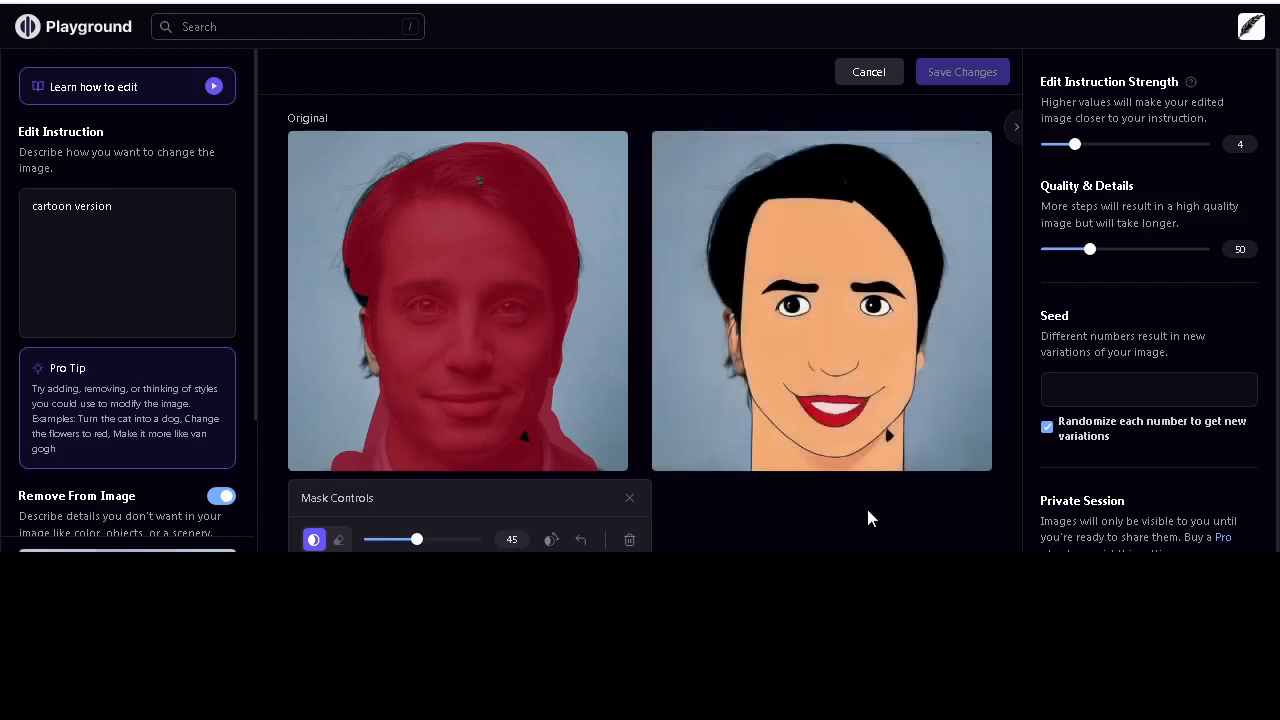
mouse_move(800, 312)
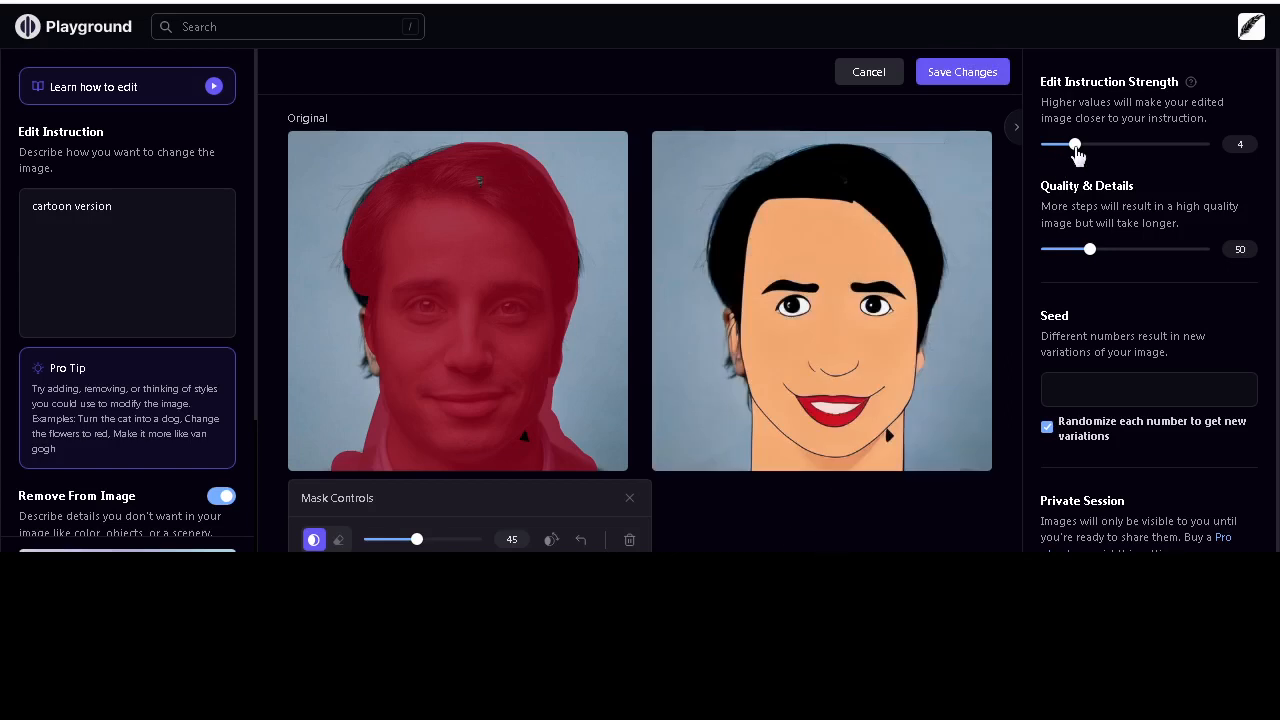
Regenerate the cartoon version with an edit instruction strength of 3.5, and again with 3.75.
left_click_drag(1075, 146, 1070, 153)
left_click(127, 550)
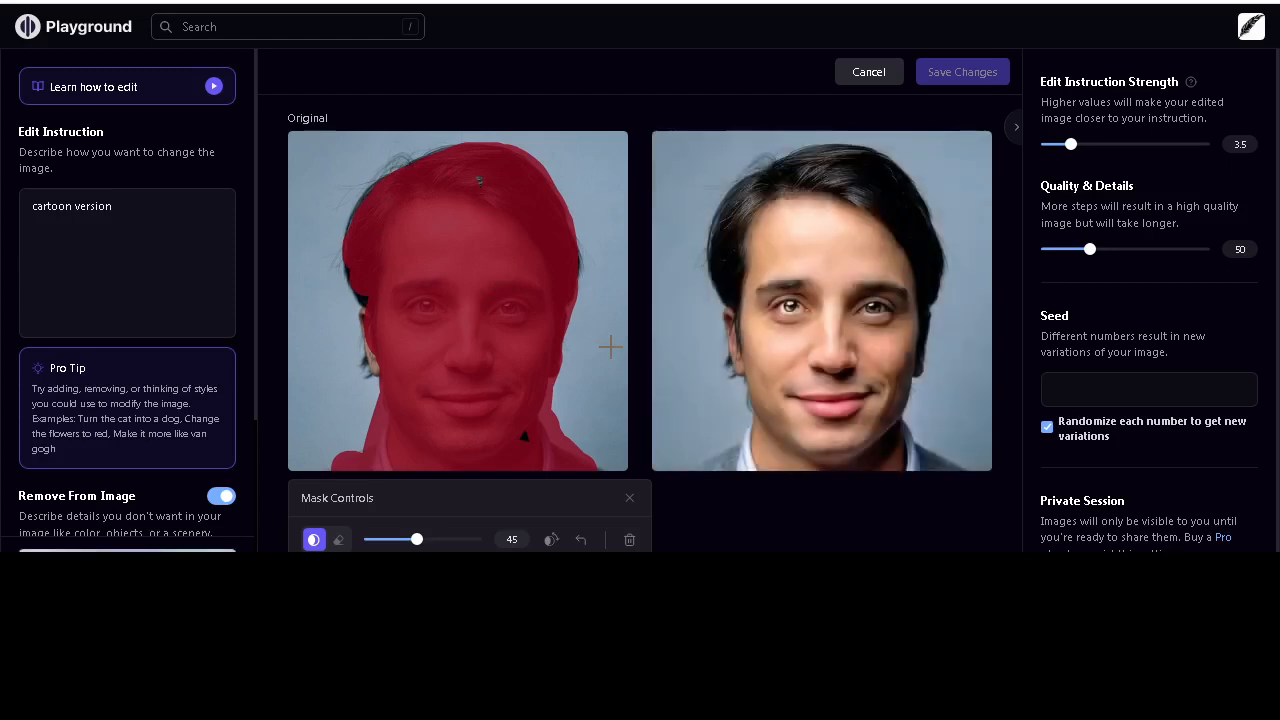
left_click(1073, 145)
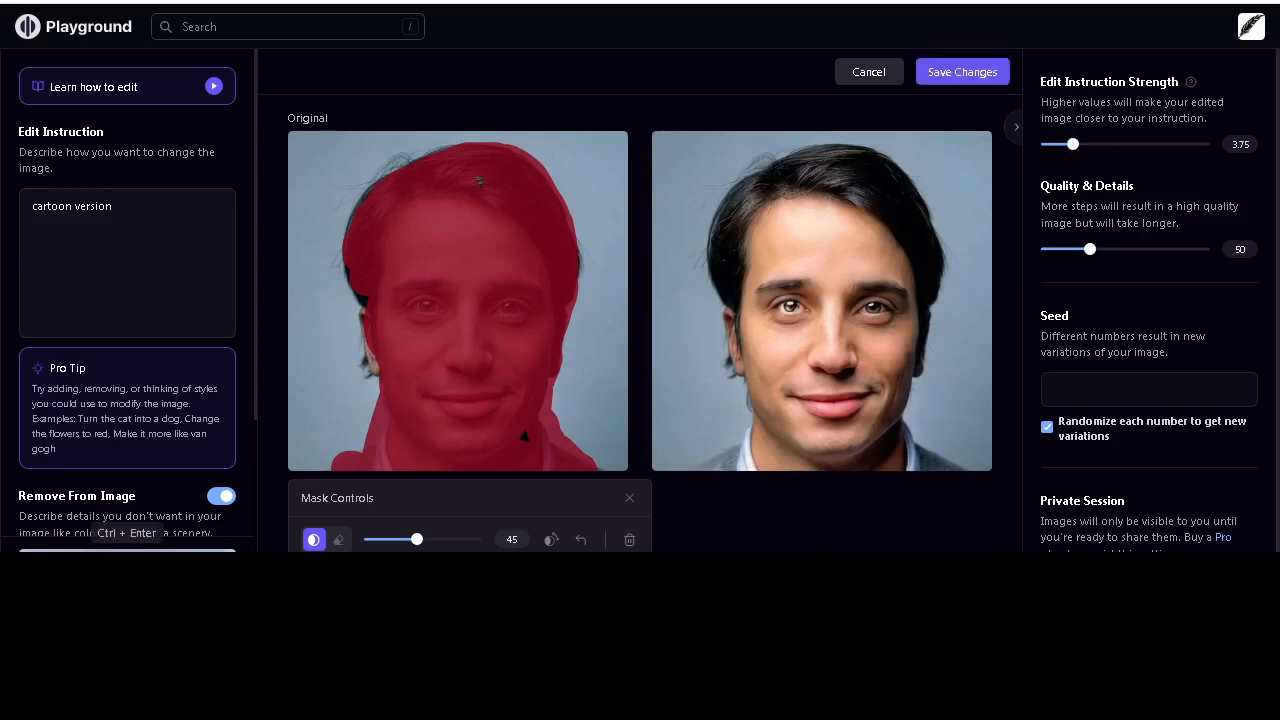
left_click(127, 562)
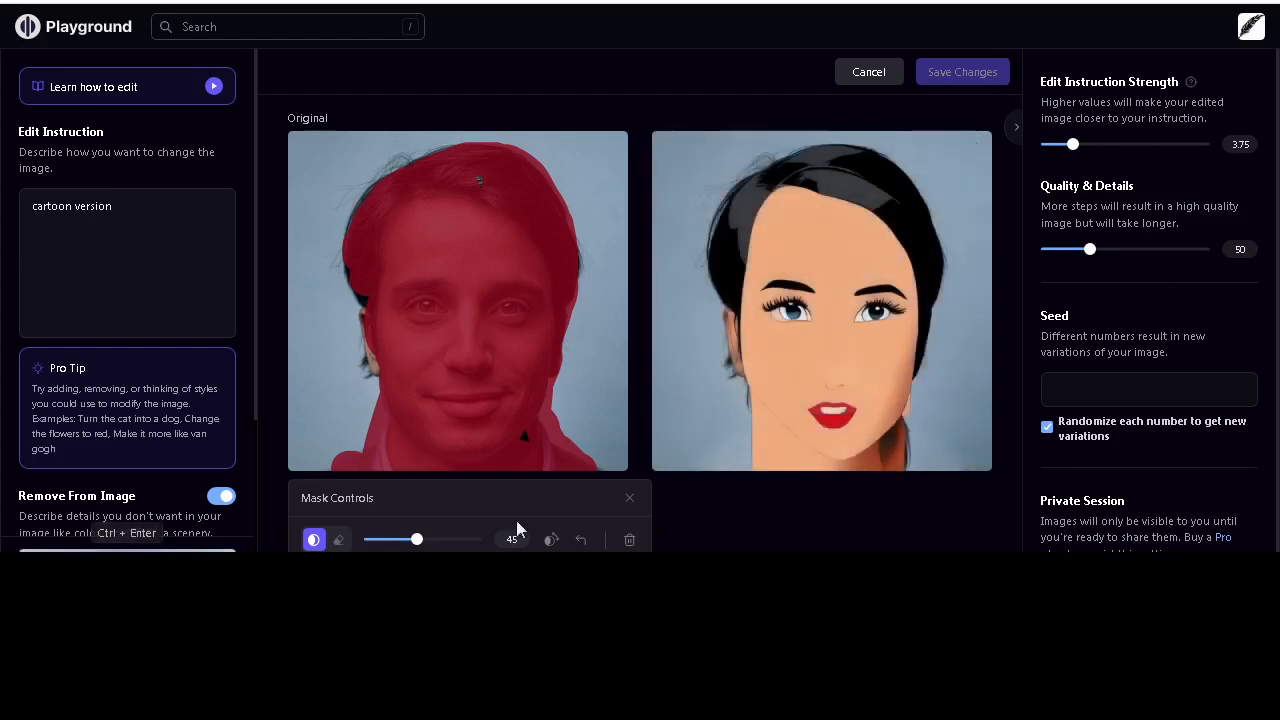
Generate the cartoon version with an edit instruction strength of 4 and save the changes.
key("ctrl+Return")
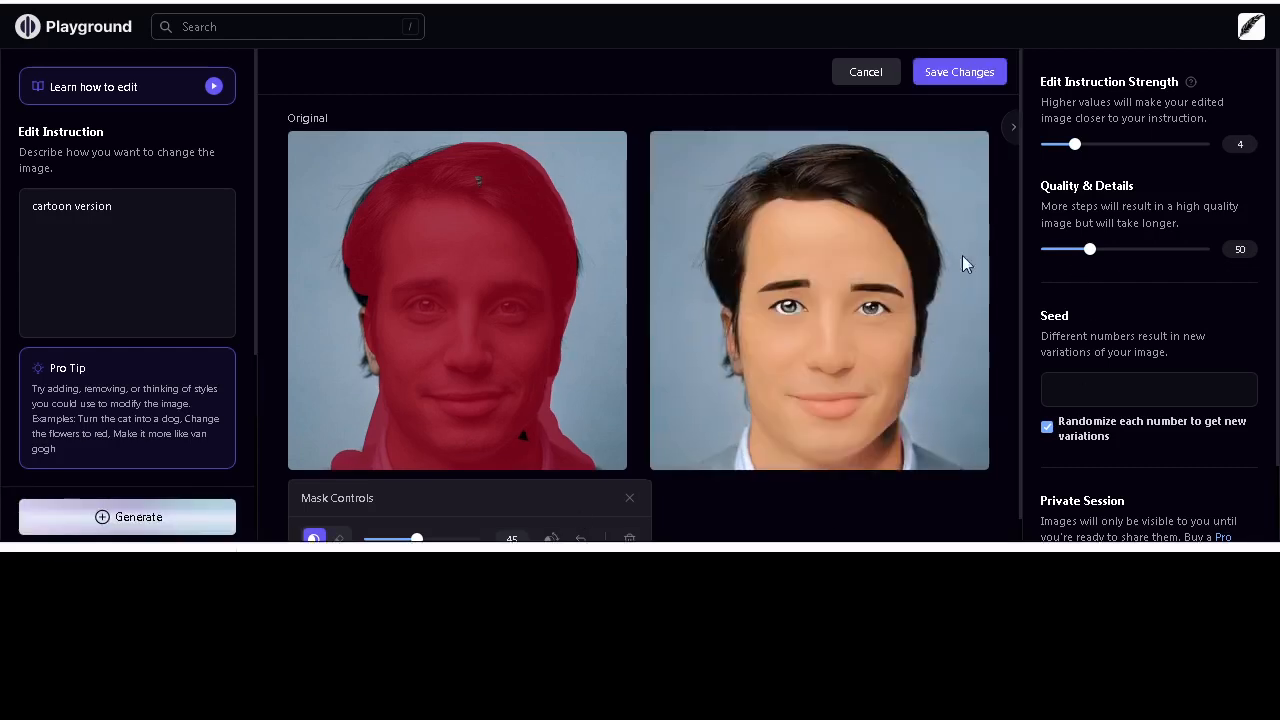
mouse_move(914, 360)
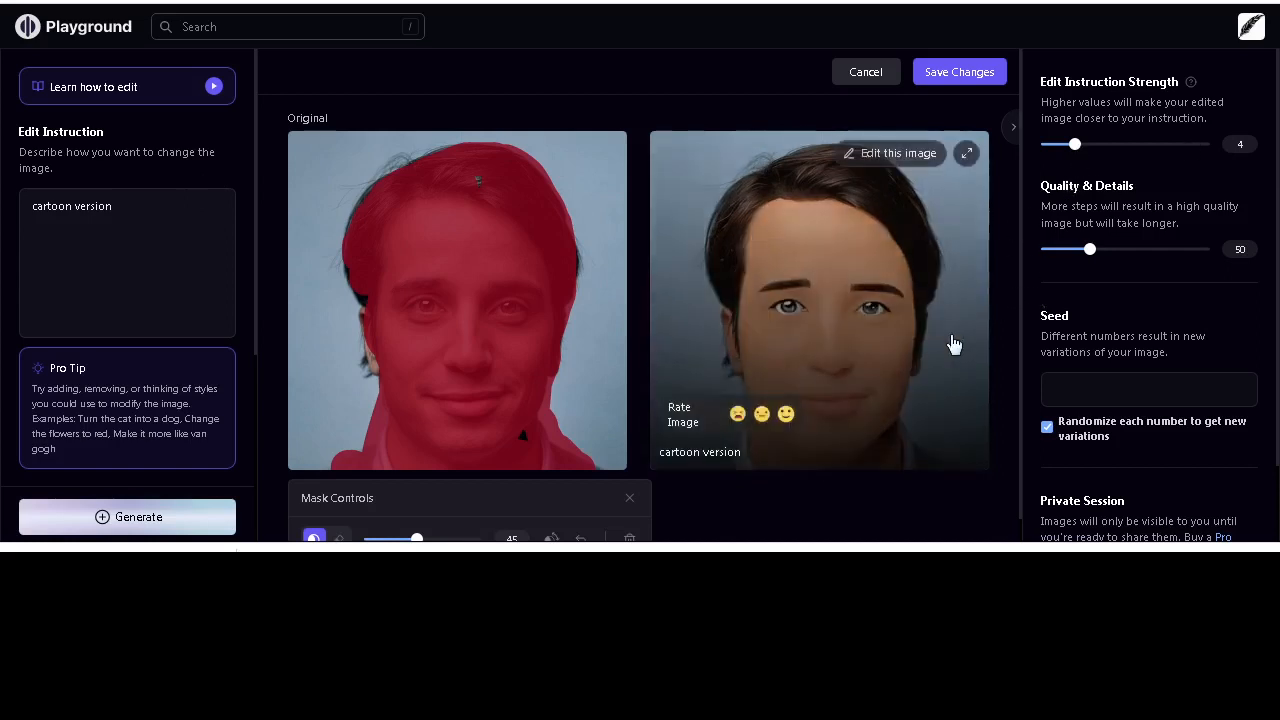
left_click(958, 73)
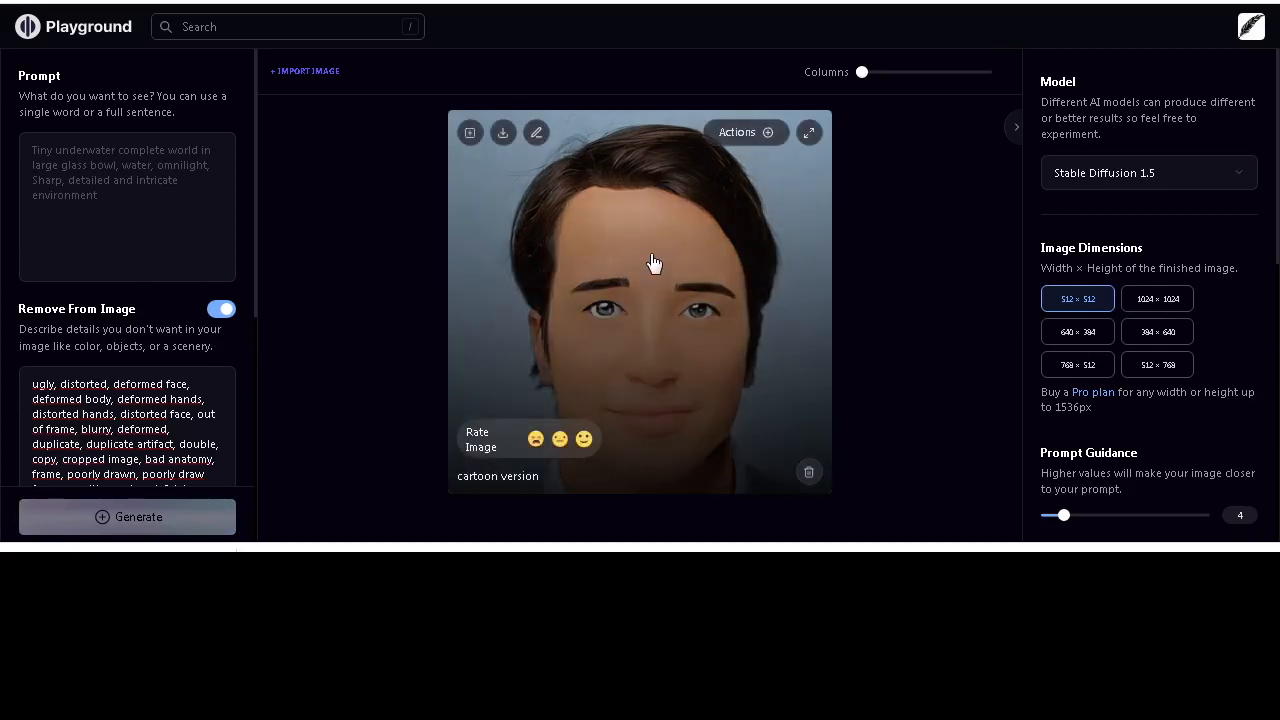
Import the original "avatar 1" image again for a new edit.
left_click(328, 75)
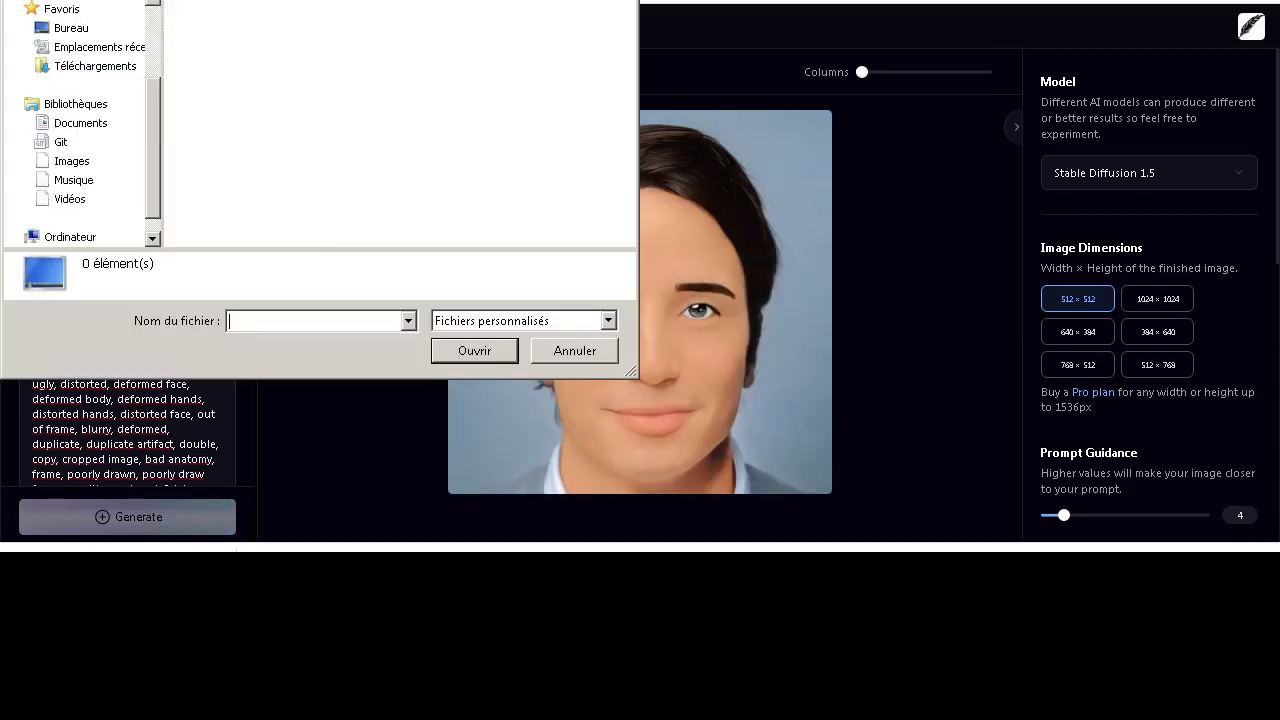
left_click(487, 216)
left_click(474, 350)
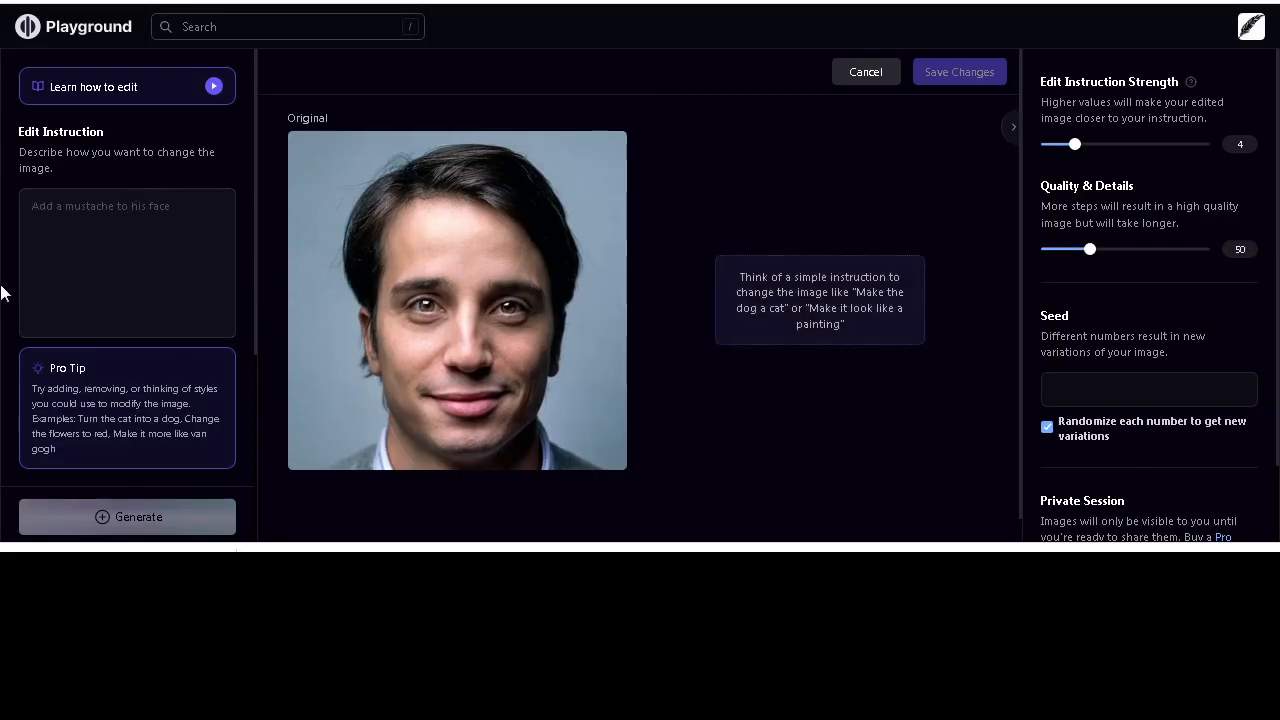
Generate an edit of the portrait with the instruction "marvel movie version" and an edit instruction strength of 5.5.
left_click(90, 247)
type("mar")
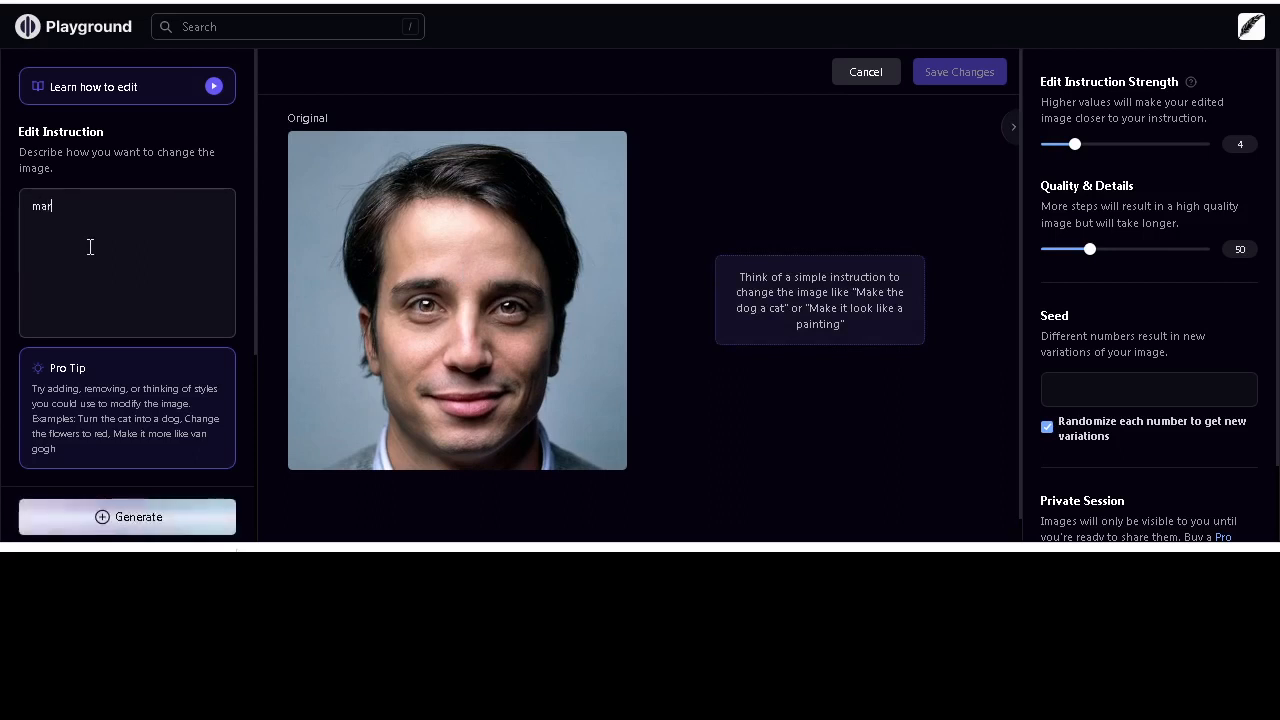
type("vel hero")
key("ctrl+shift+Left")
type("movie version")
left_click_drag(1074, 148, 1088, 148)
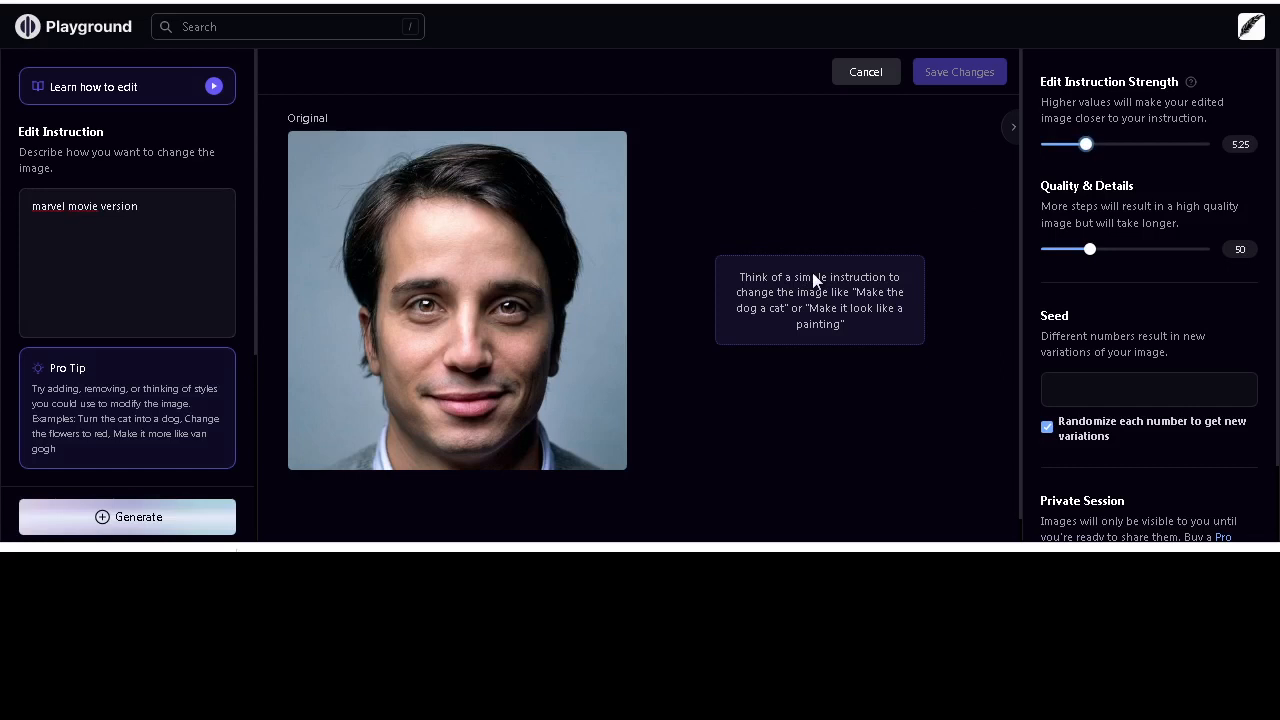
key("ctrl+Return")
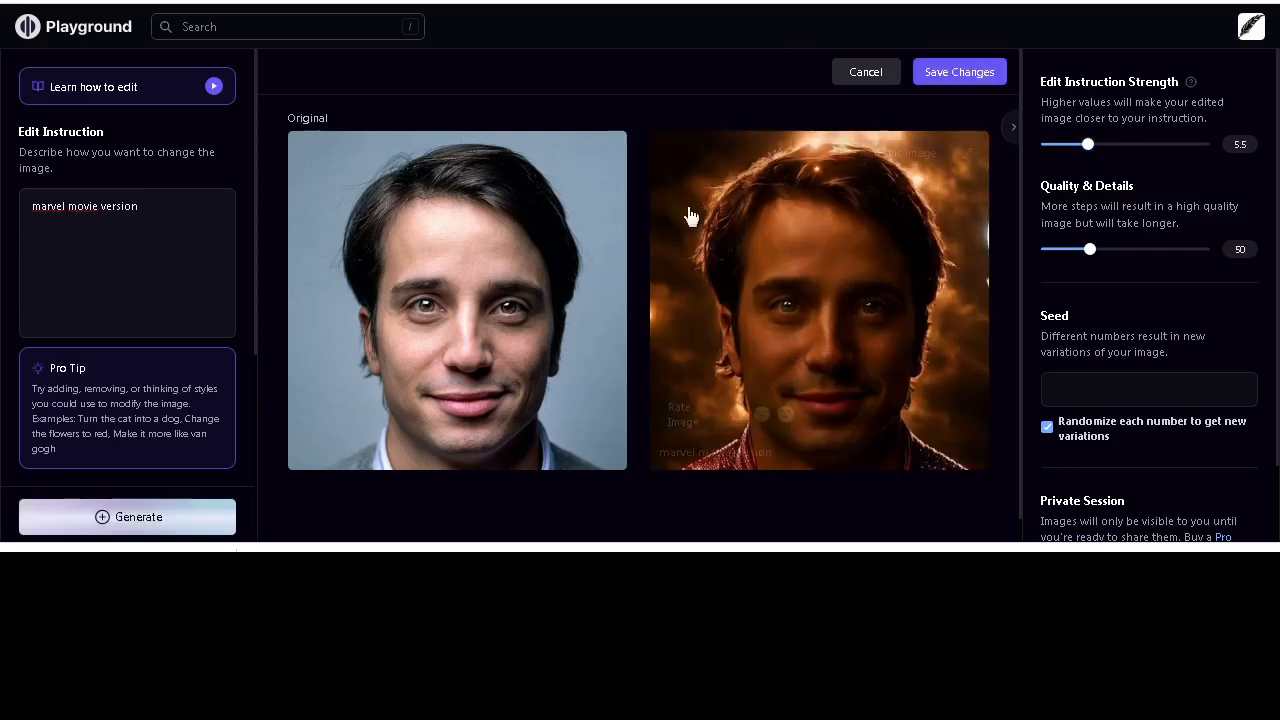
Generate an edit of the portrait with the instruction "pixar version" and save the changes.
left_click(180, 206)
key("ctrl+shift+Left")
key("ctrl+shift+Left")
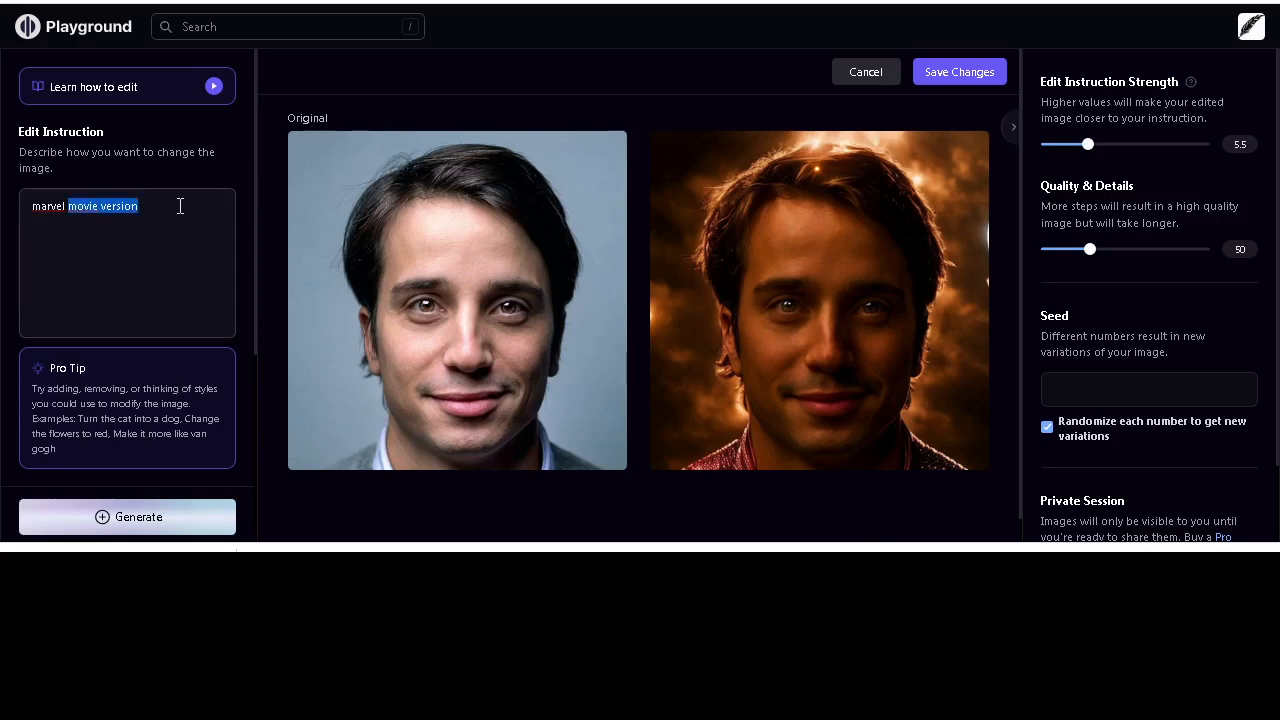
key("ctrl+shift+Left")
type("o")
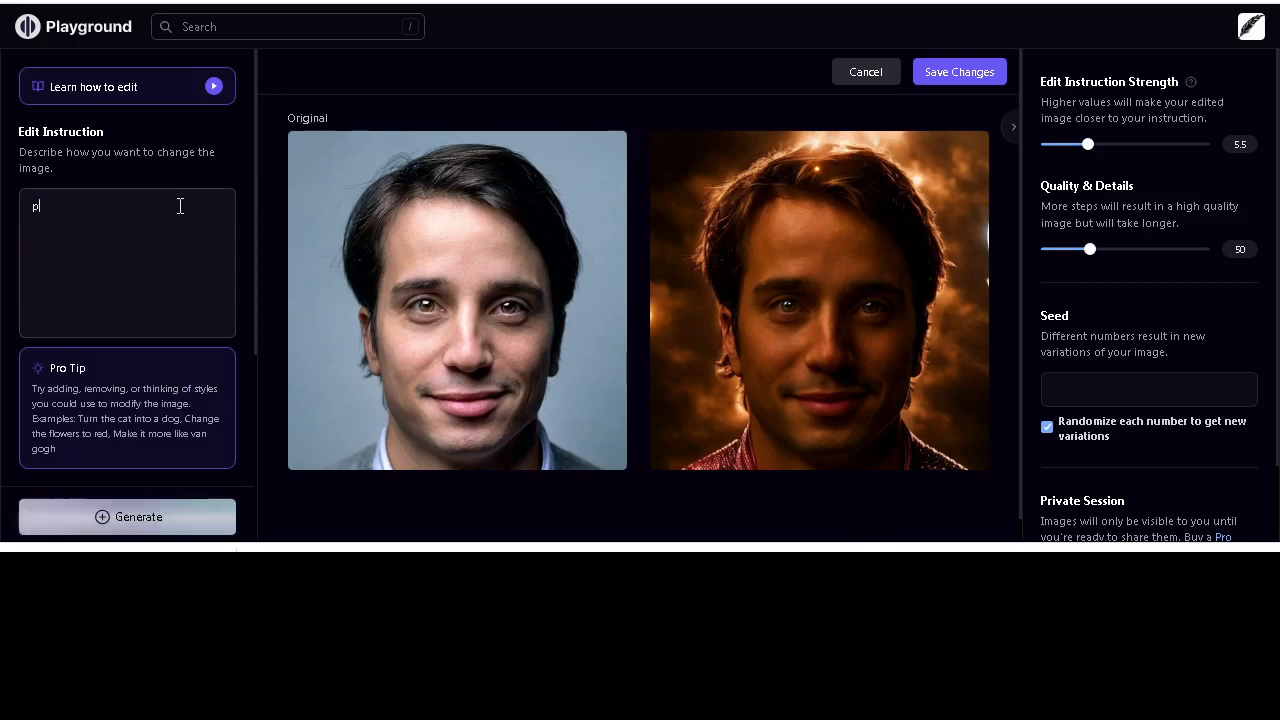
type("ixar version")
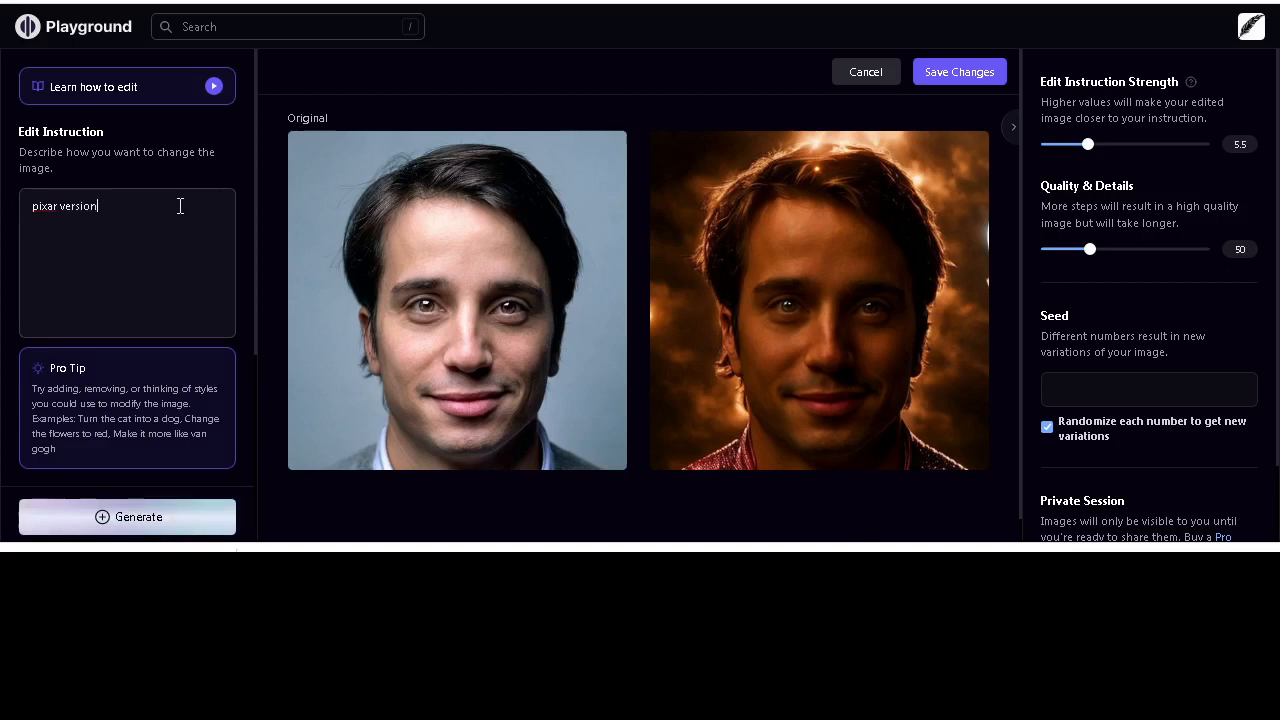
key("Return")
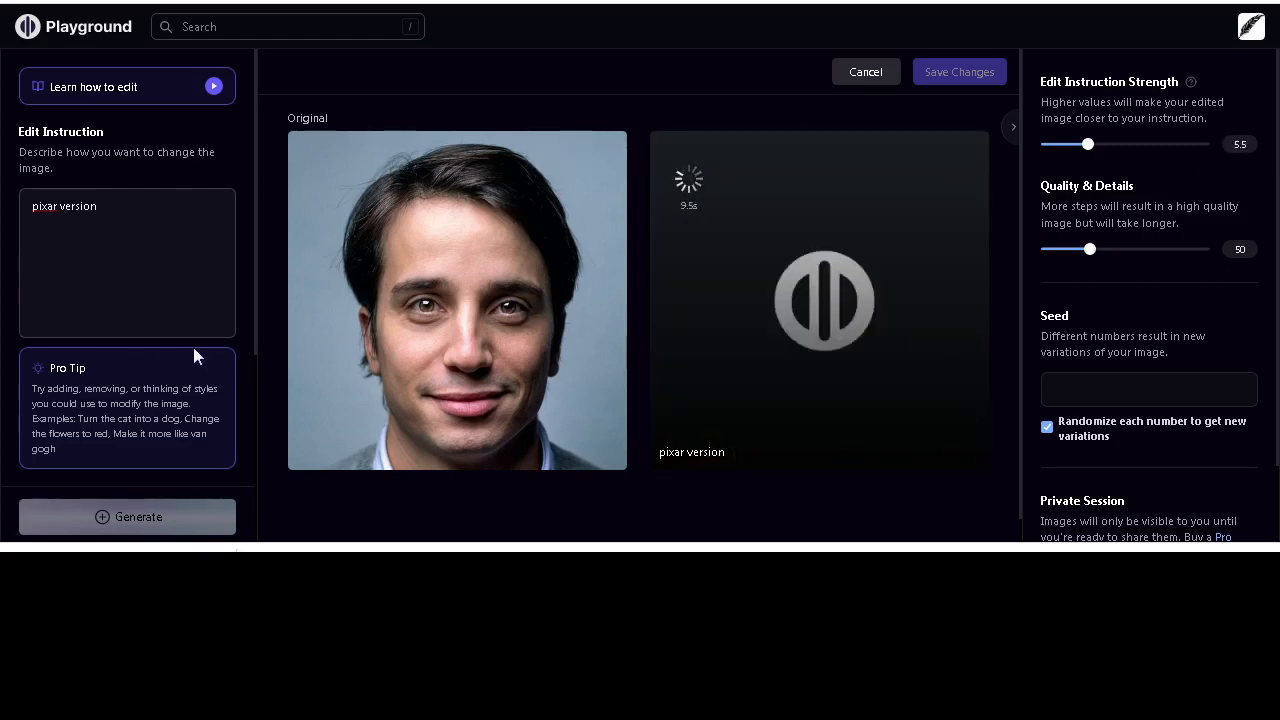
scroll(194, 348, "down", 3)
scroll(195, 348, "up", 3)
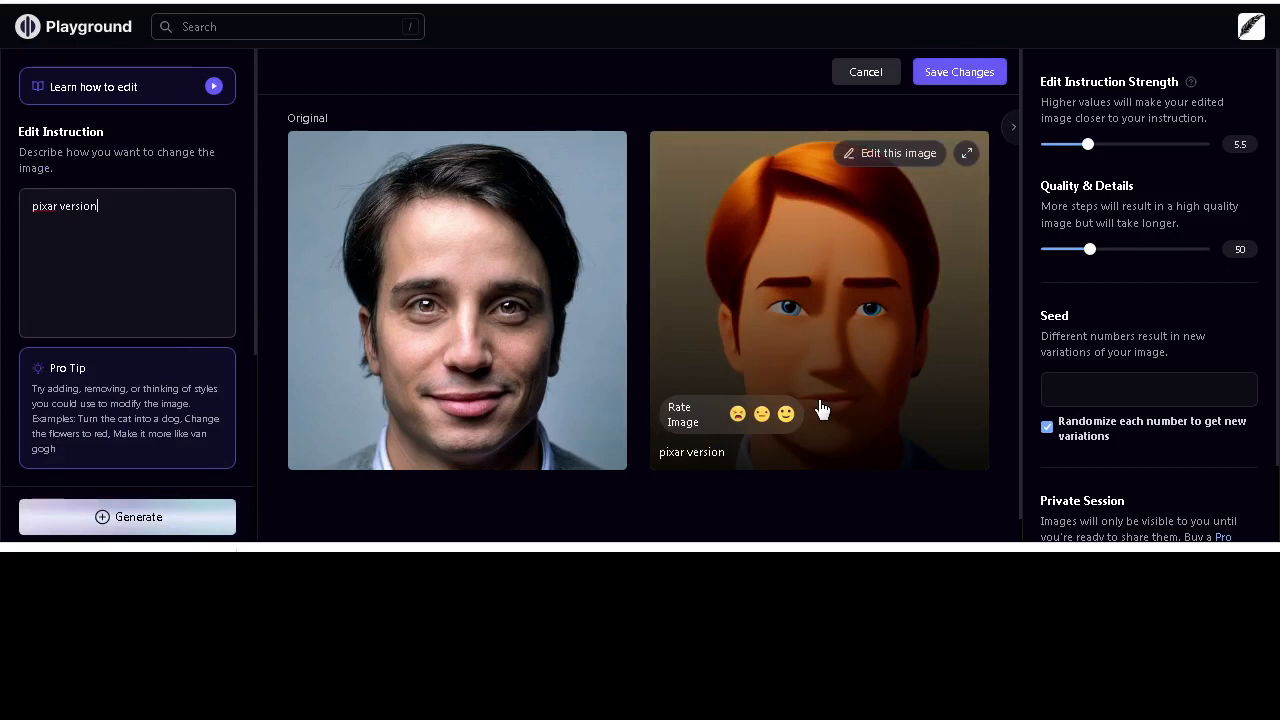
left_click(968, 75)
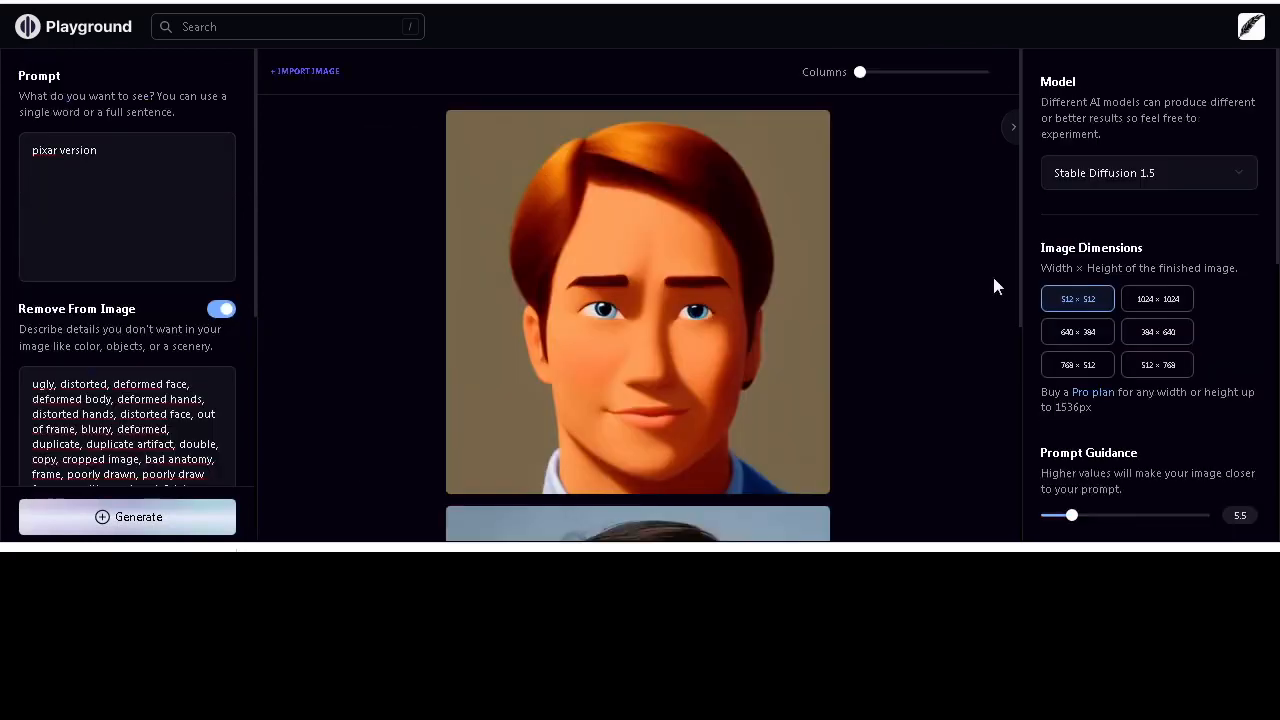
Import the original "avatar 1" image again for another edit.
scroll(949, 383, "down", 4)
scroll(949, 383, "up", 4)
left_click(312, 71)
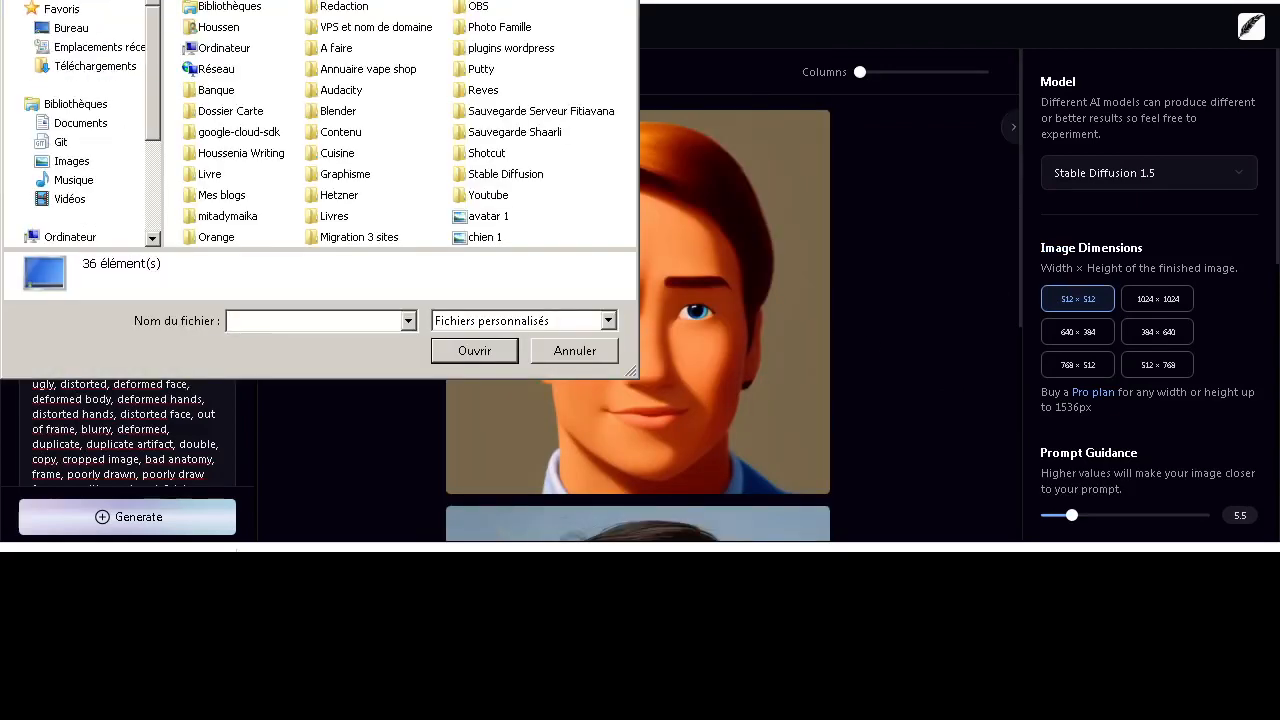
left_click(488, 216)
left_click(474, 350)
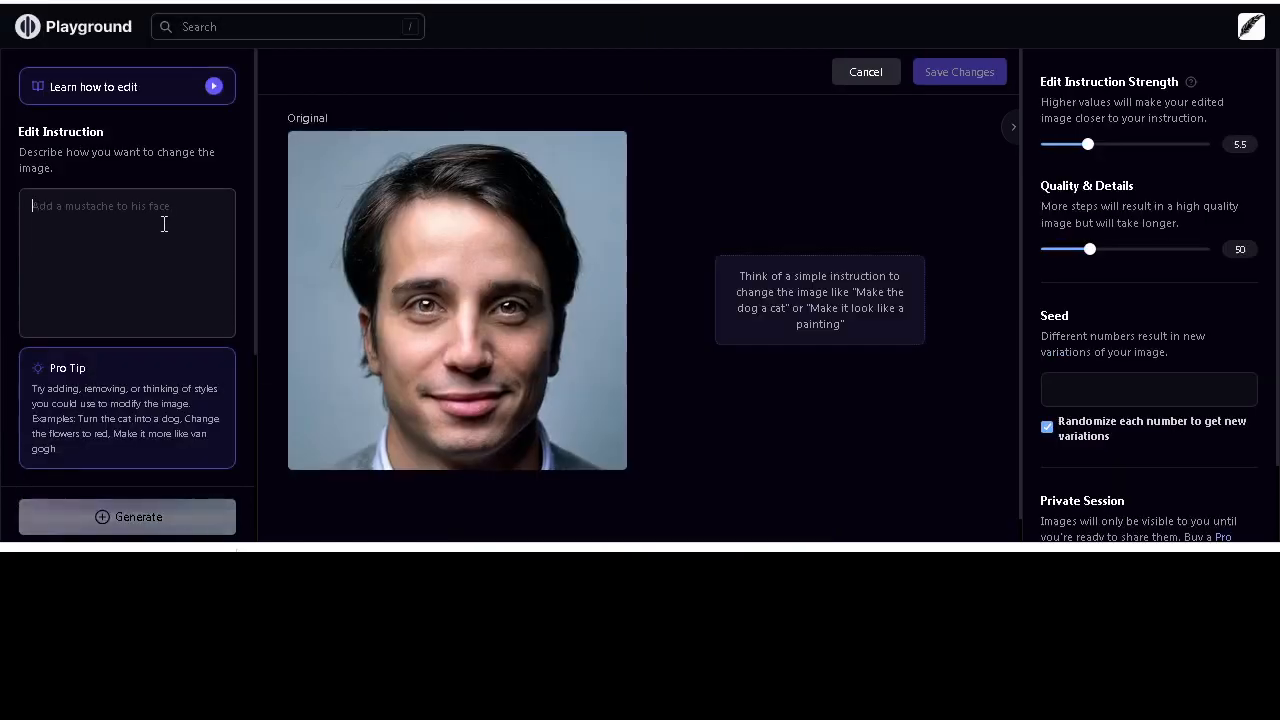
Generate an edit of the portrait with the instruction "Marvel hero version" and save the changes.
type("Mar")
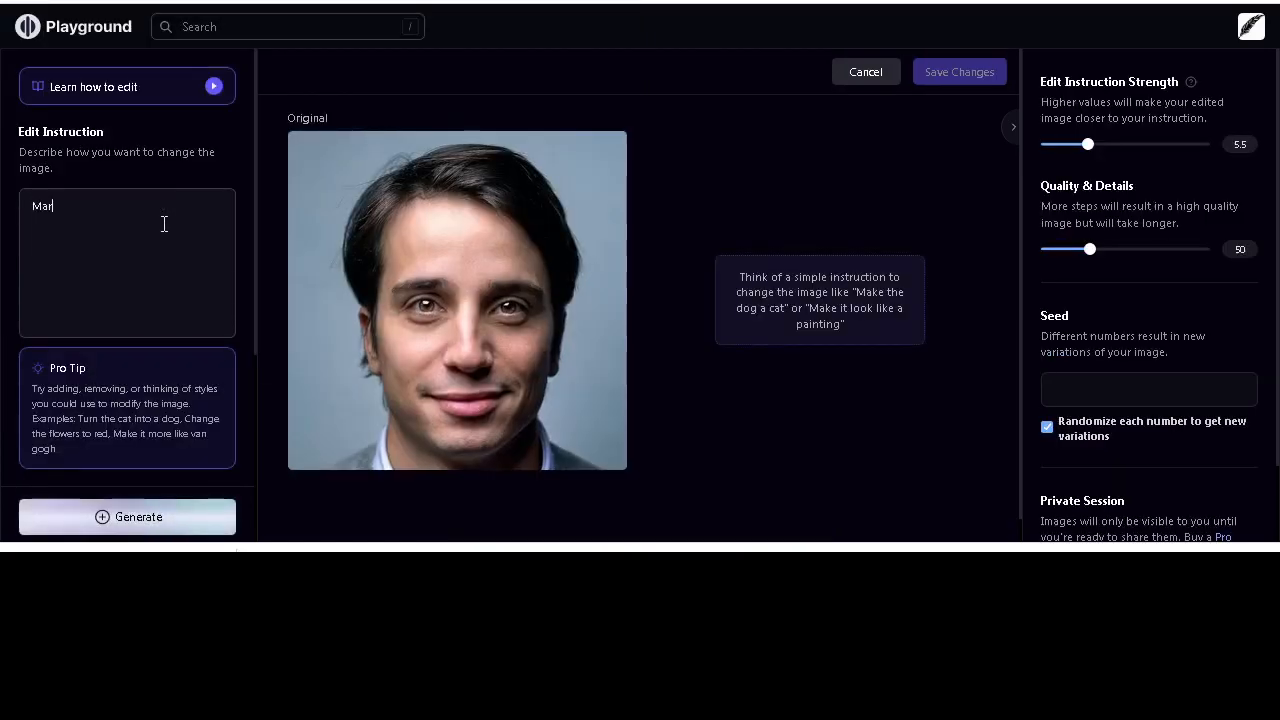
type("vel hero version")
key("Return")
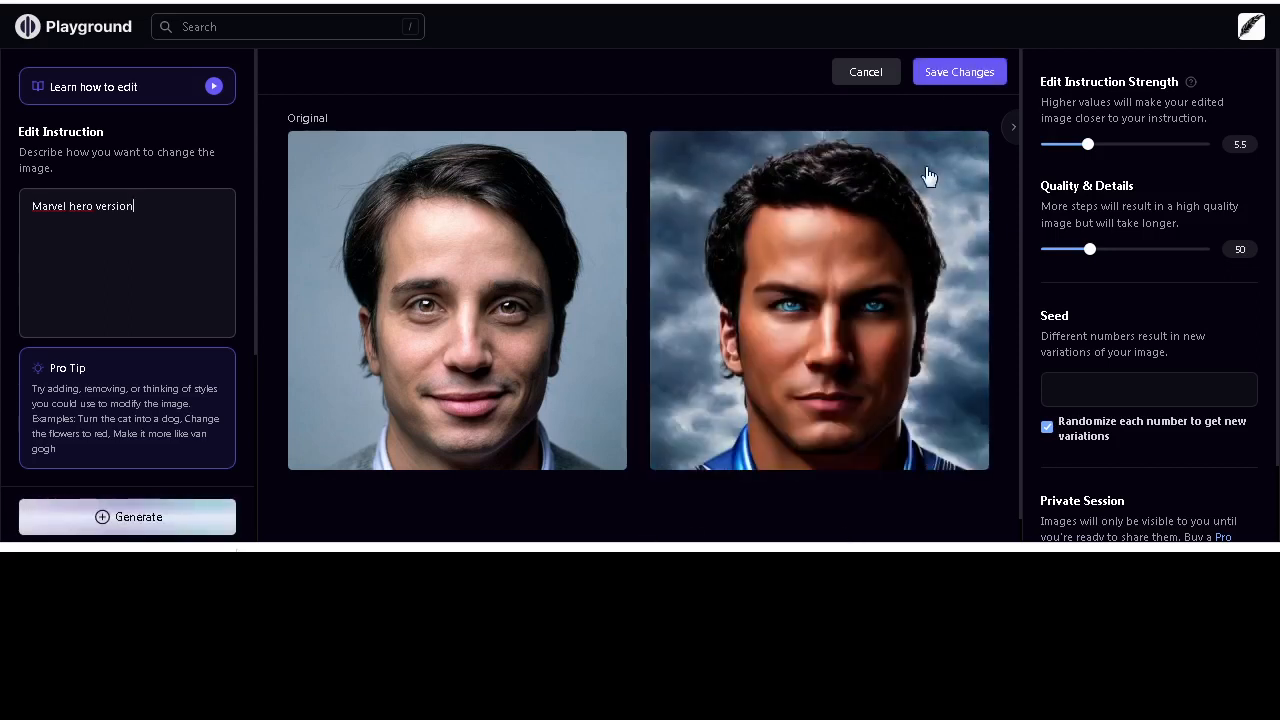
left_click(950, 72)
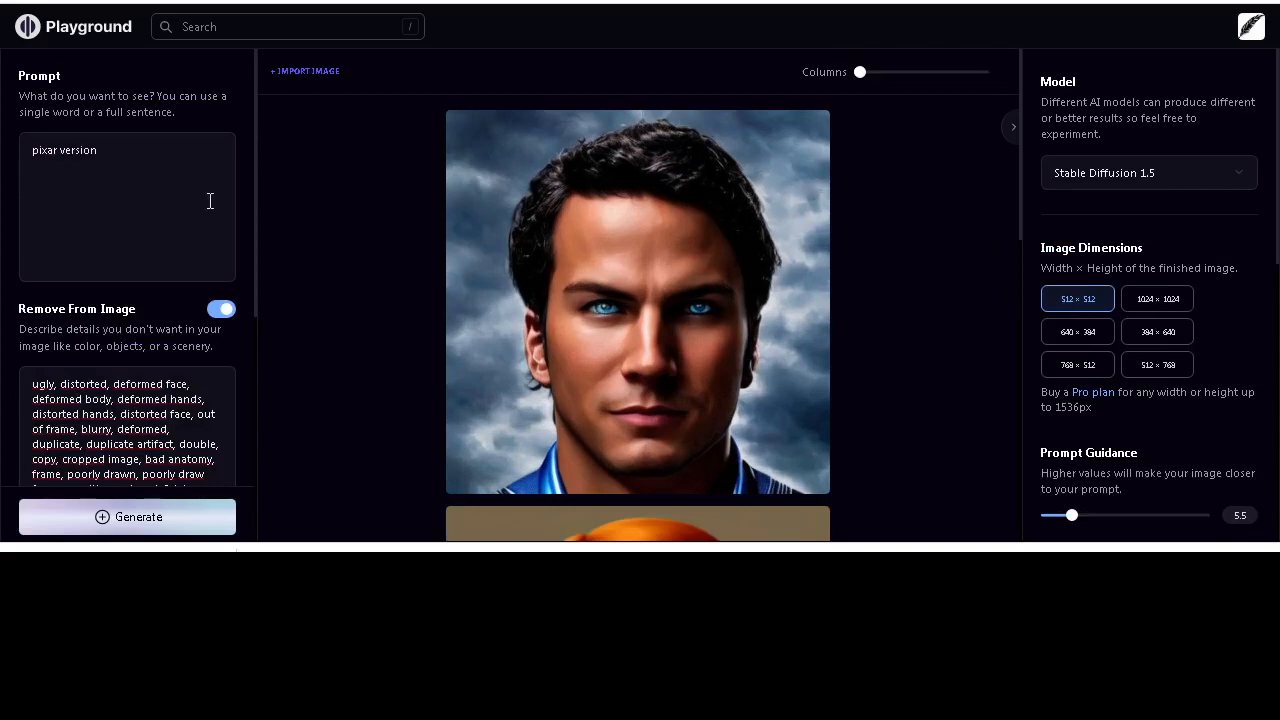
Generate an image from the prompt "joker version" and delete it from the gallery.
left_click(200, 154)
key("ctrl+a")
type("jk")
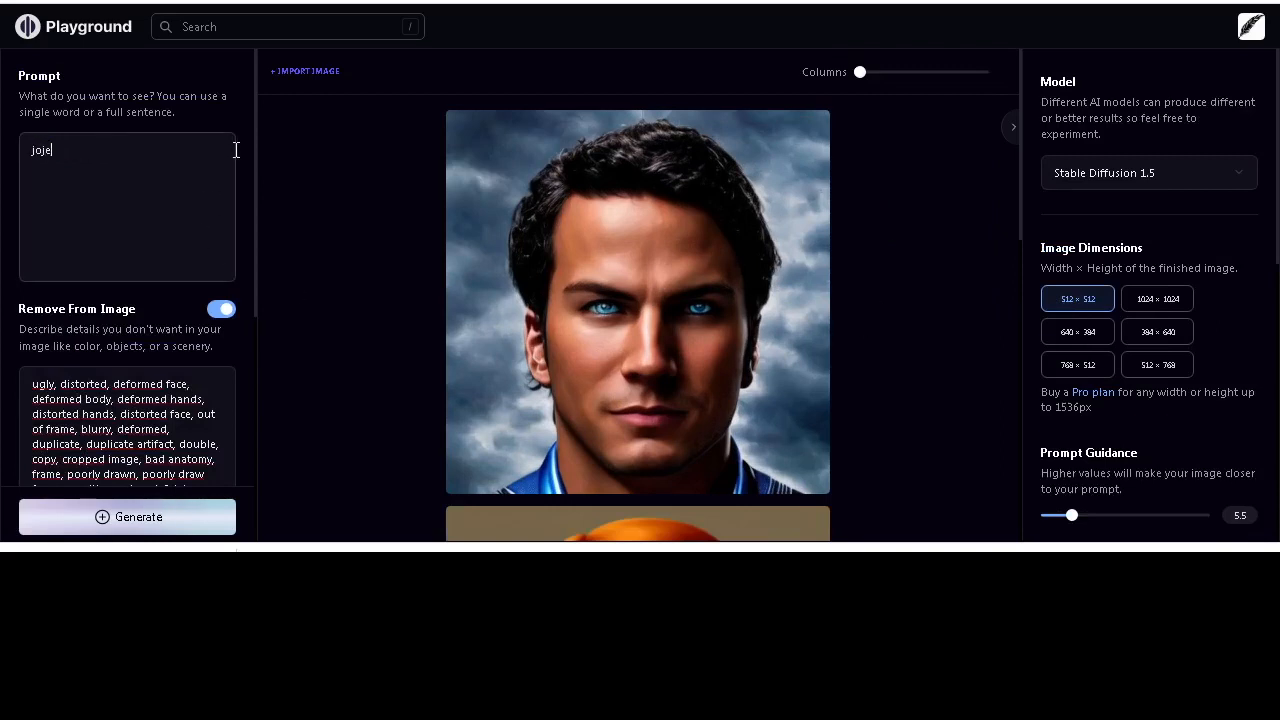
type("j")
type(",")
type("er version")
key("Return")
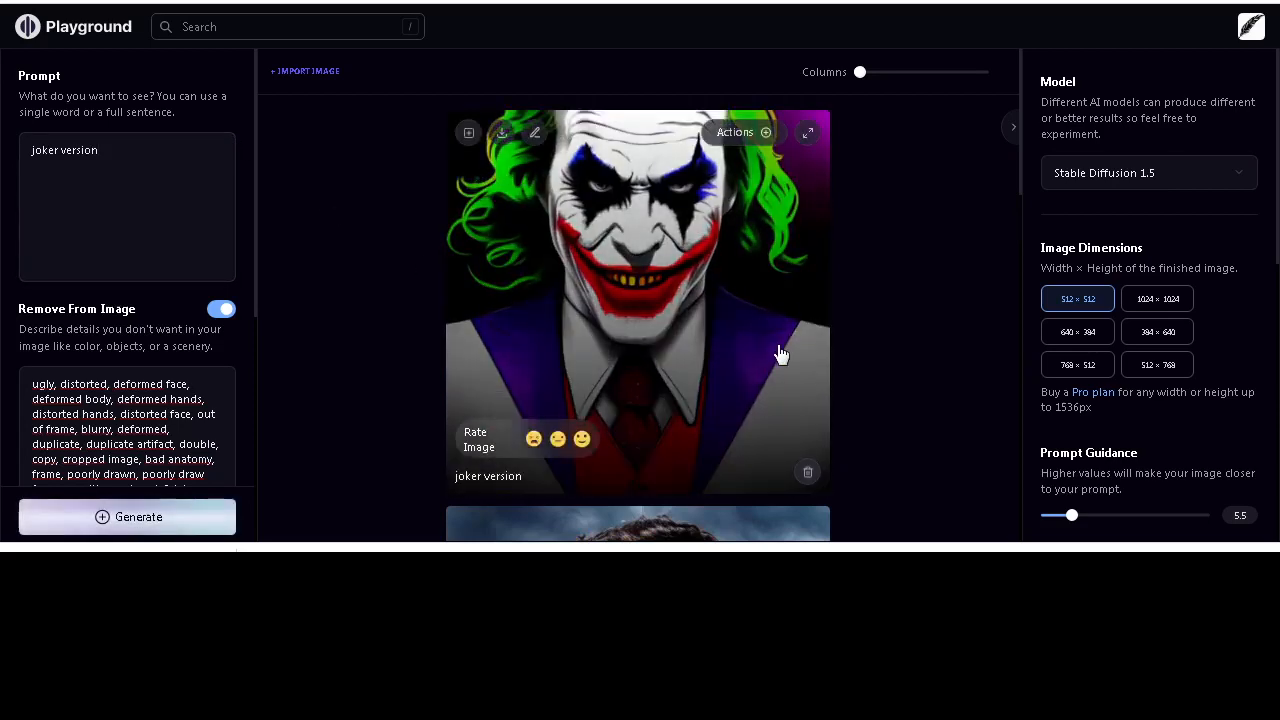
left_click(808, 463)
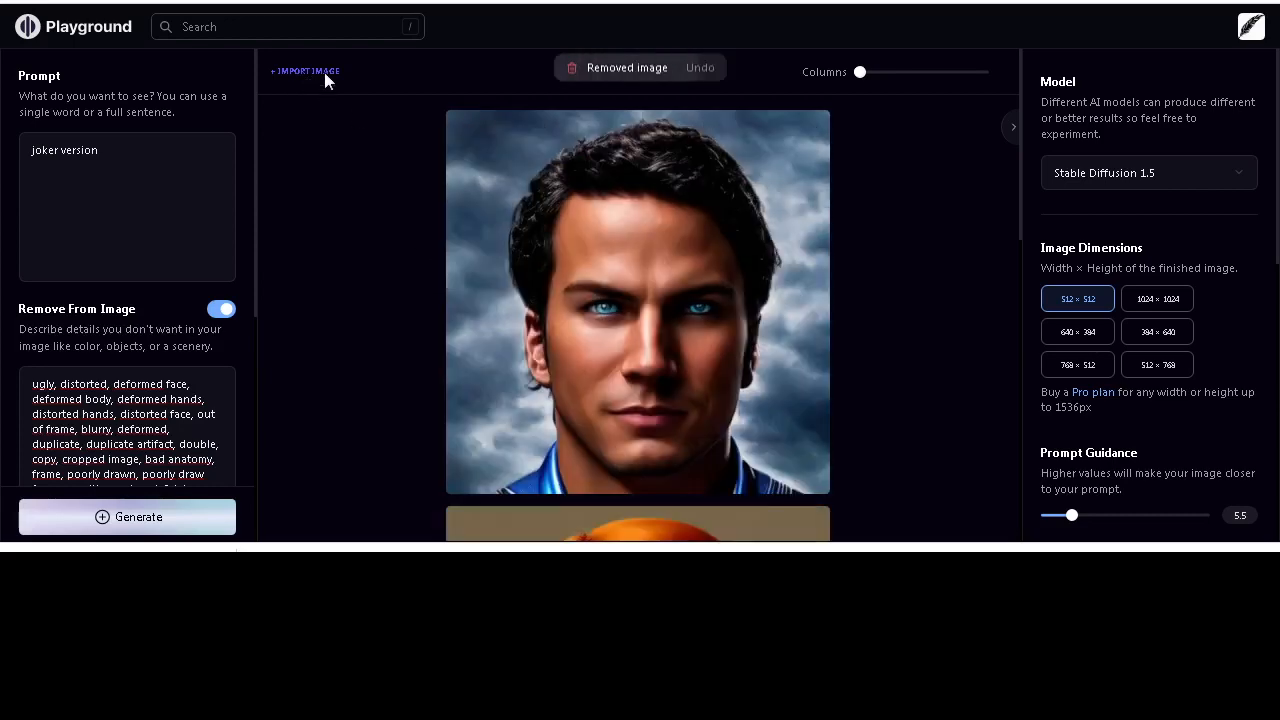
Import the "avatar 1" portrait once more to edit it instead of generating from a prompt.
scroll(381, 265, "down", 10)
scroll(381, 265, "up", 10)
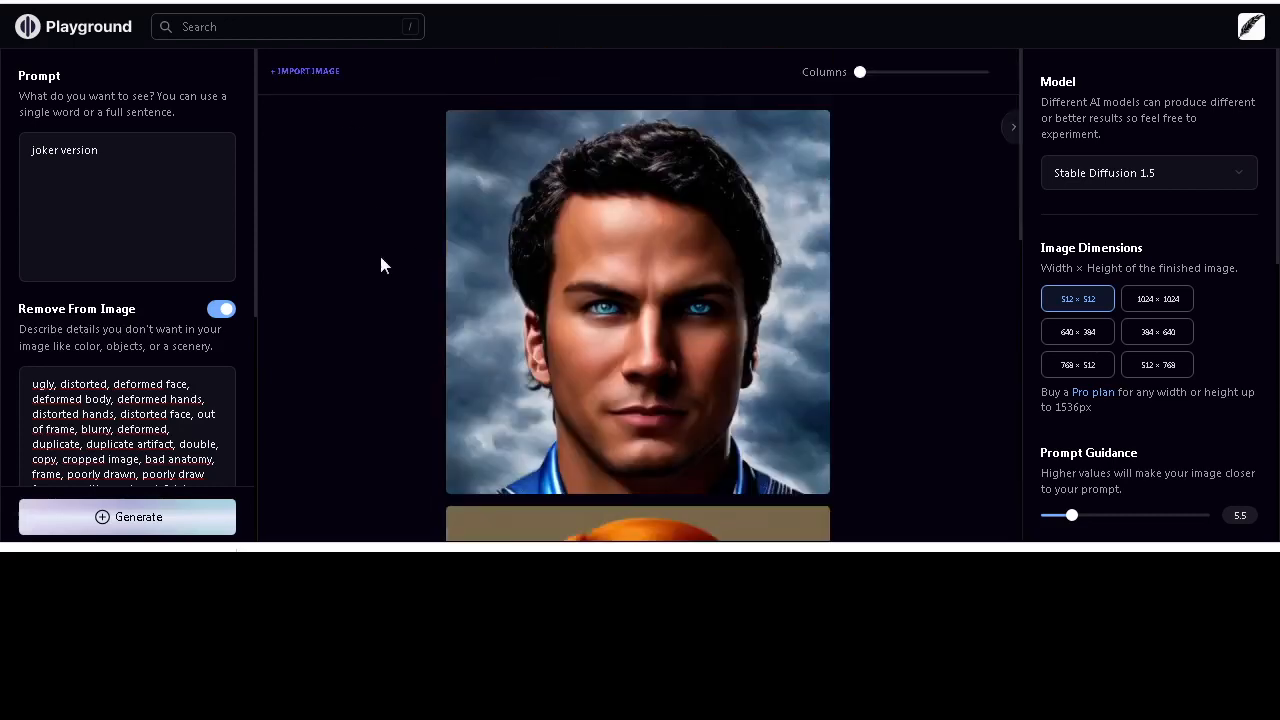
left_click(331, 72)
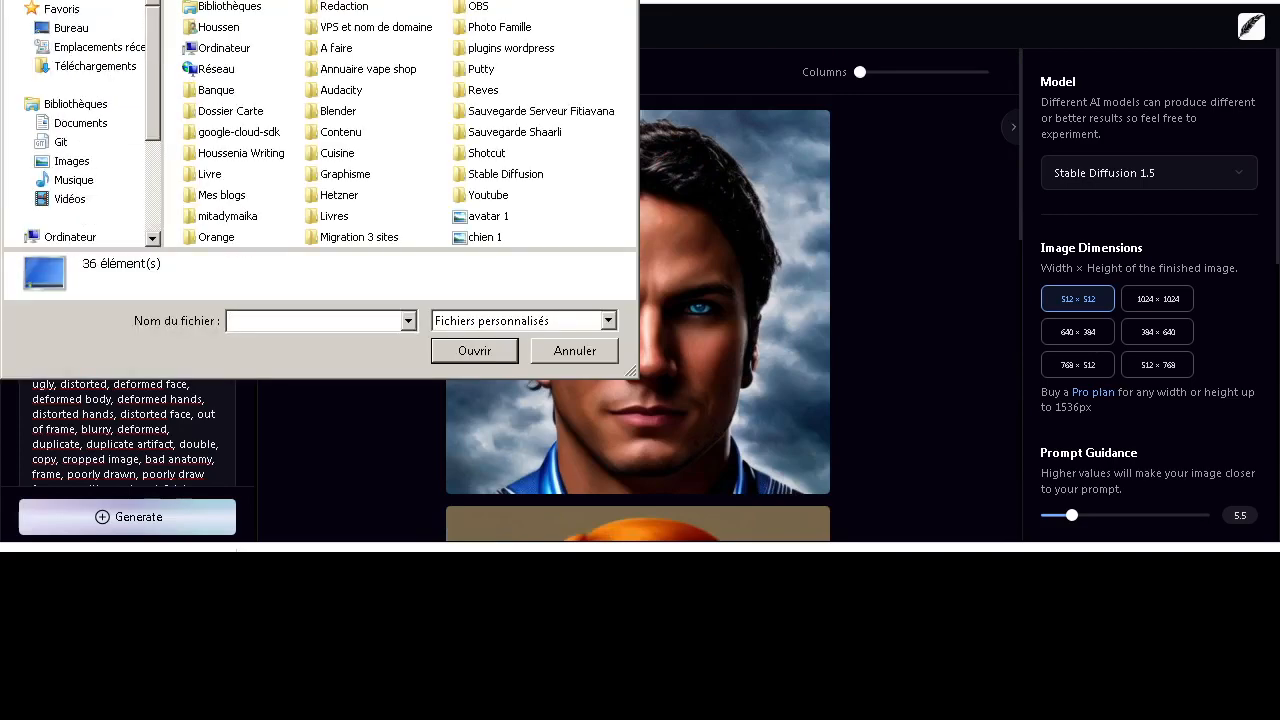
left_click(488, 216)
left_click(474, 350)
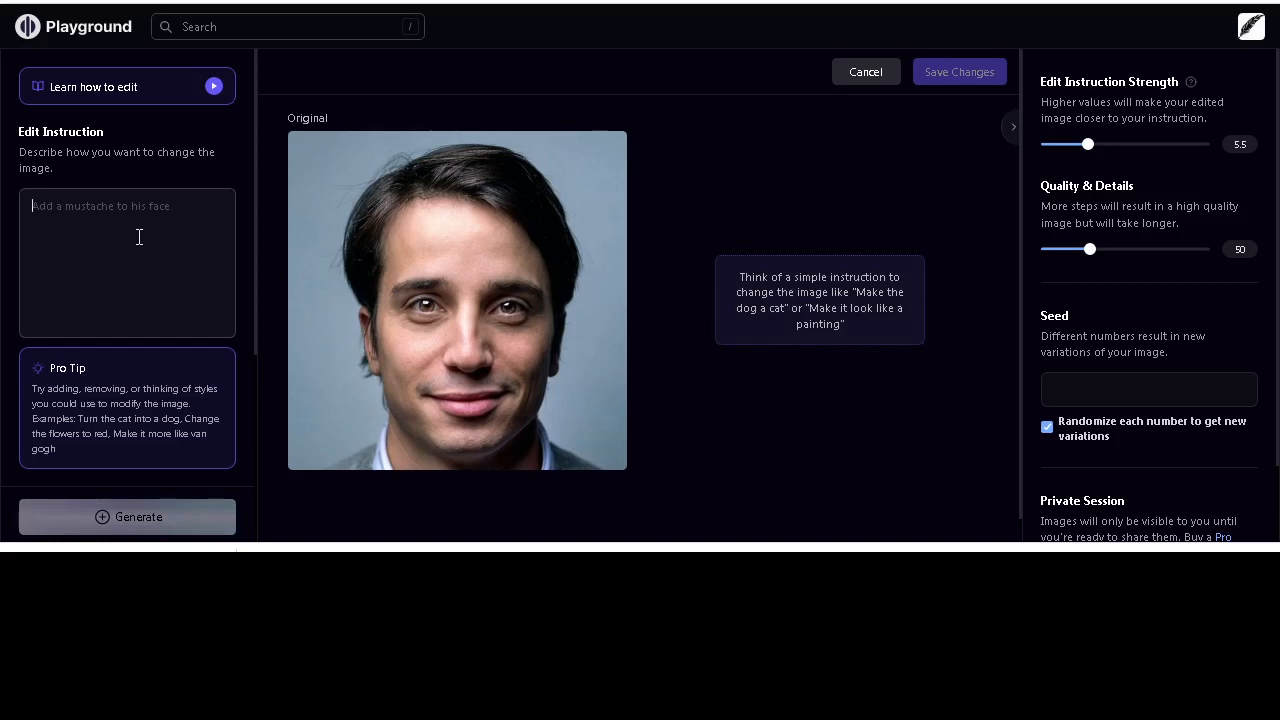
Generate an edit of the portrait with the instruction "joker version", repeating the generation until an edited image is produced.
type("joker version")
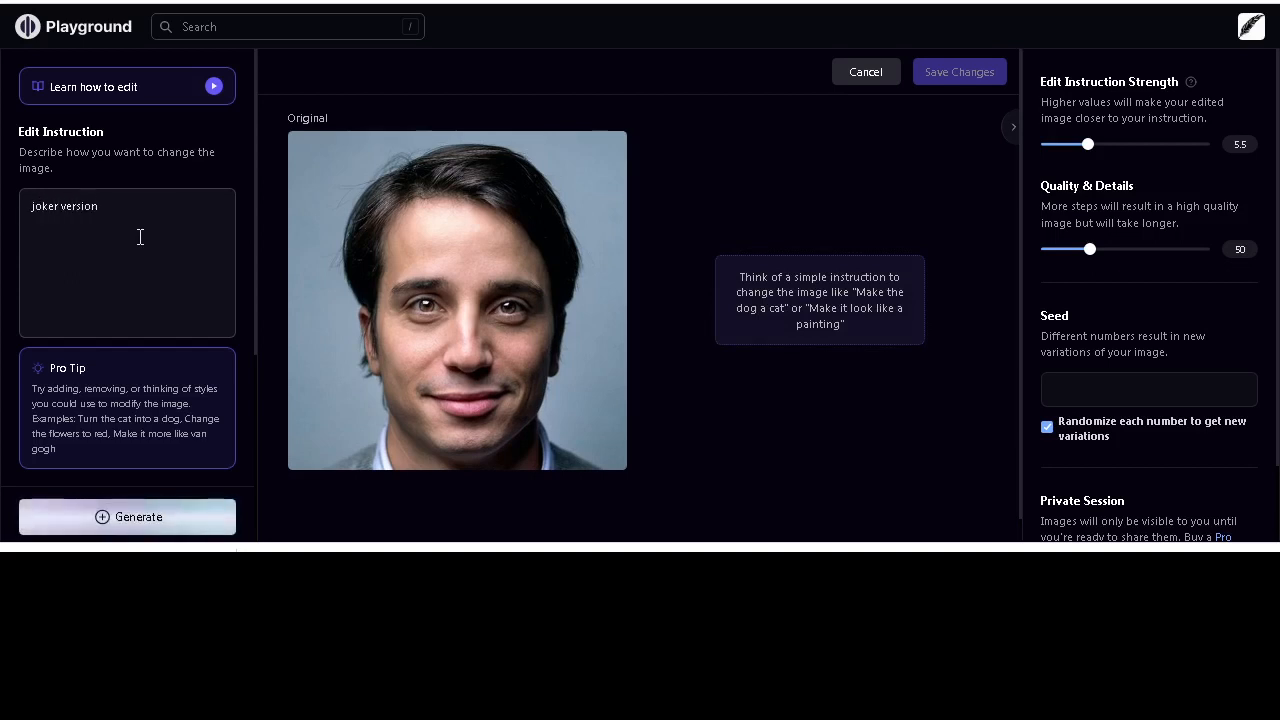
key("Return")
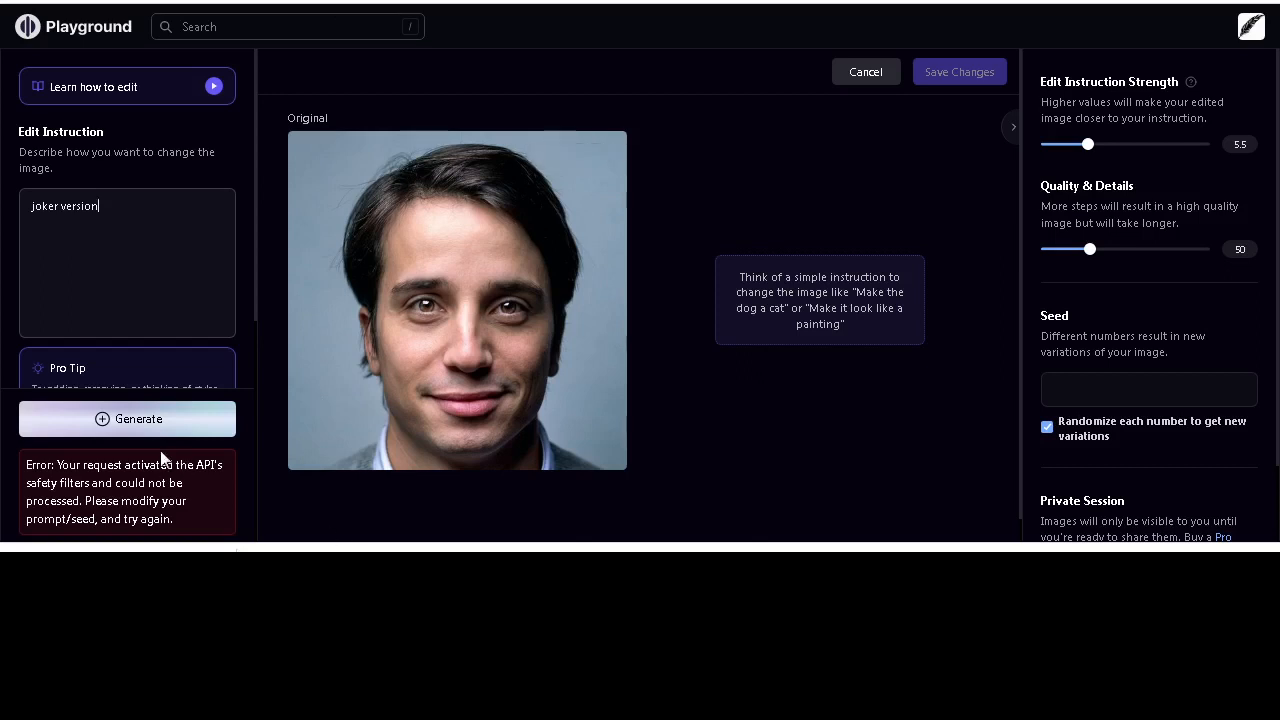
left_click(144, 430)
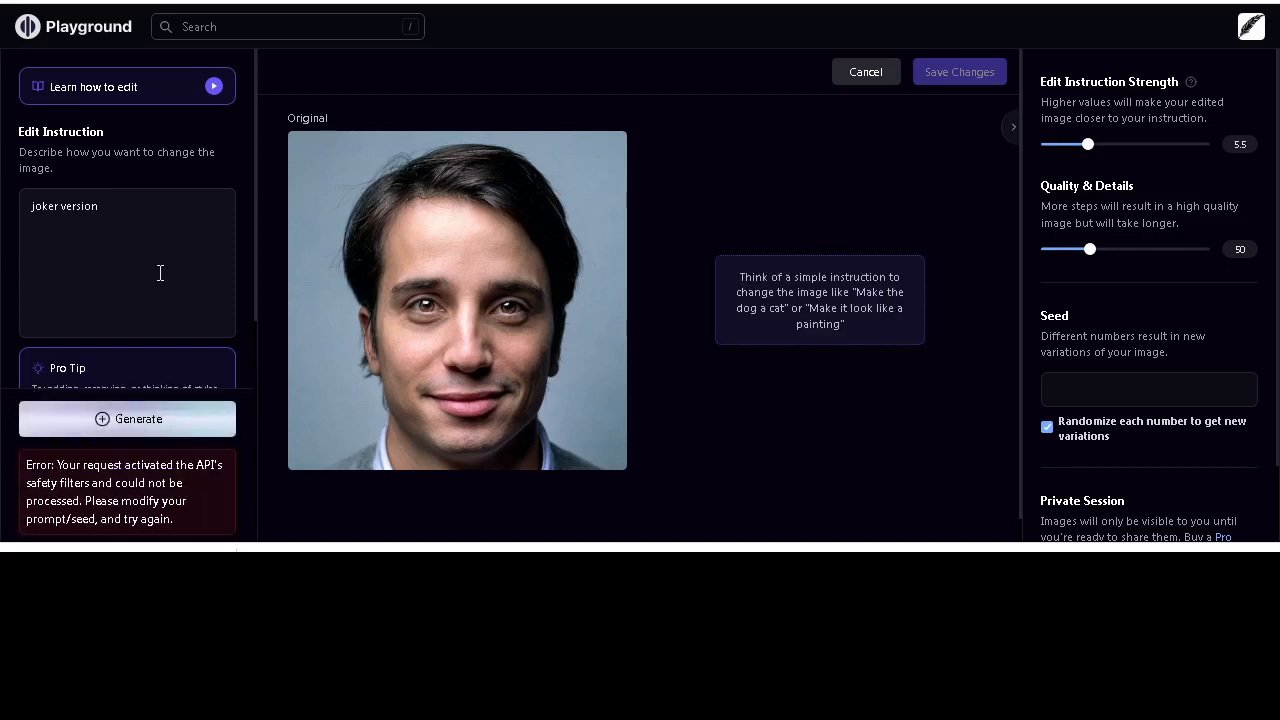
key("Return")
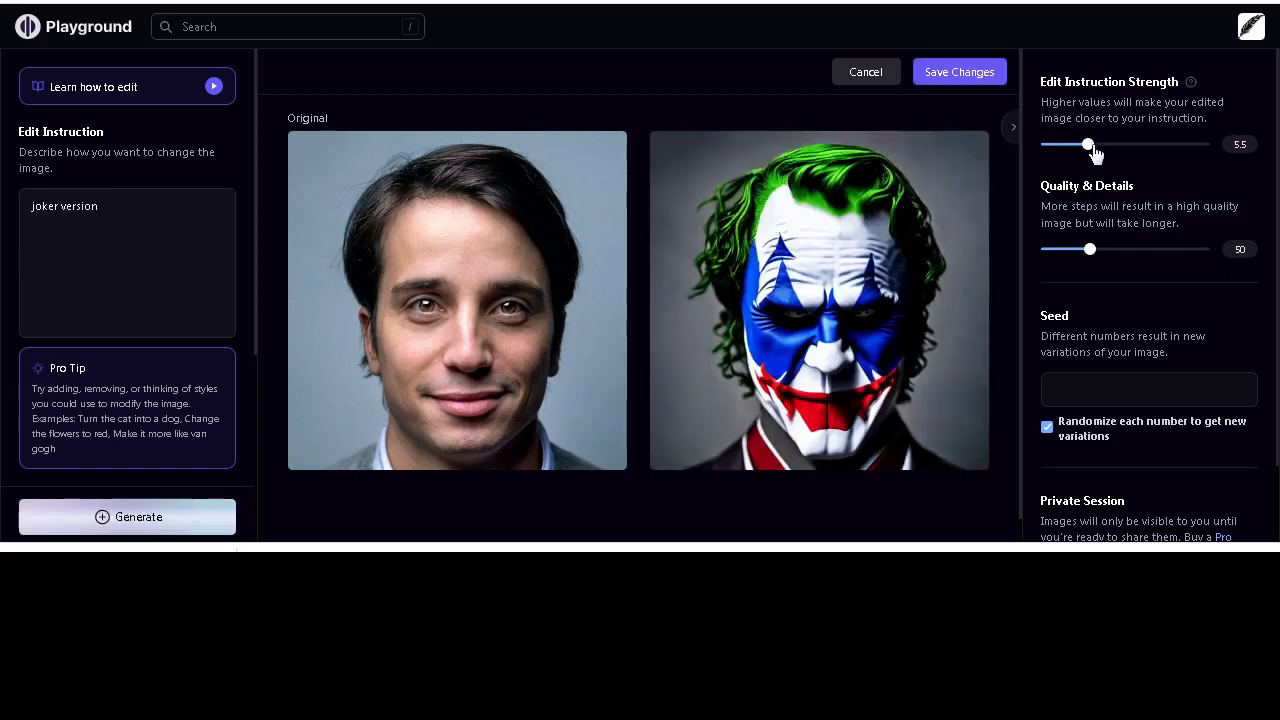
Regenerate the joker version with an edit instruction strength of 4 and save the changes.
left_click_drag(1094, 150, 1075, 150)
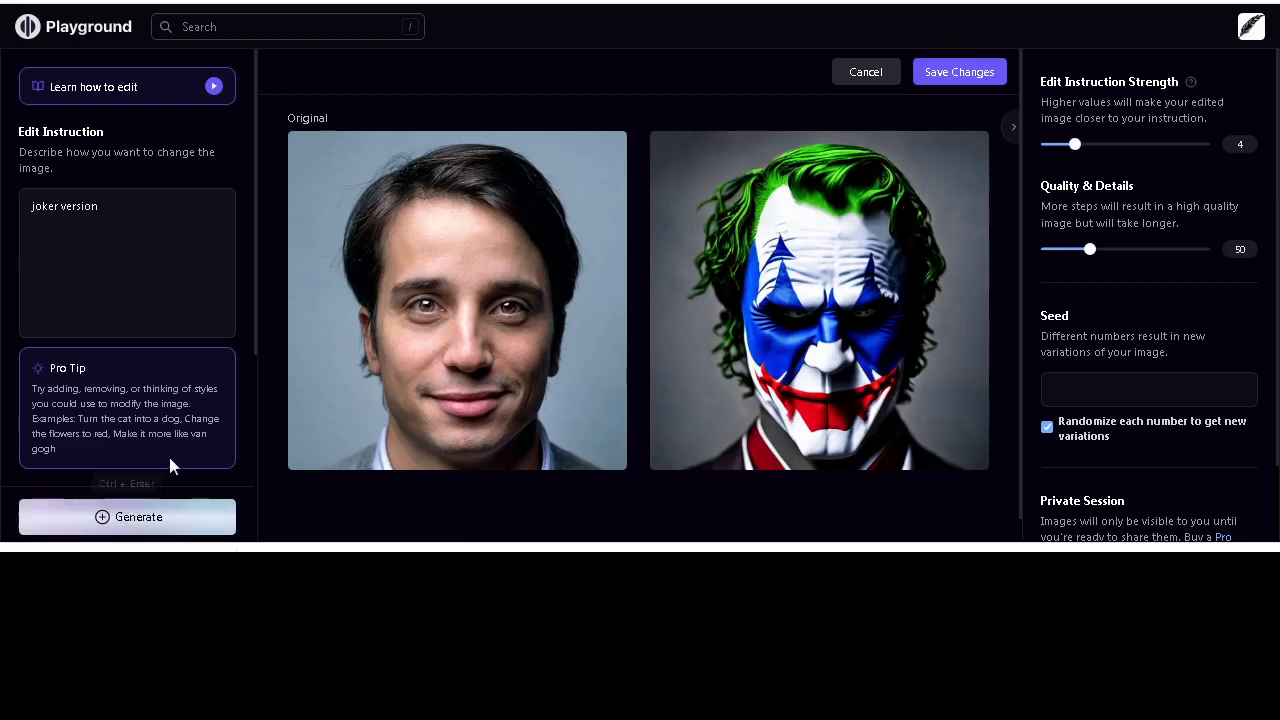
left_click(158, 518)
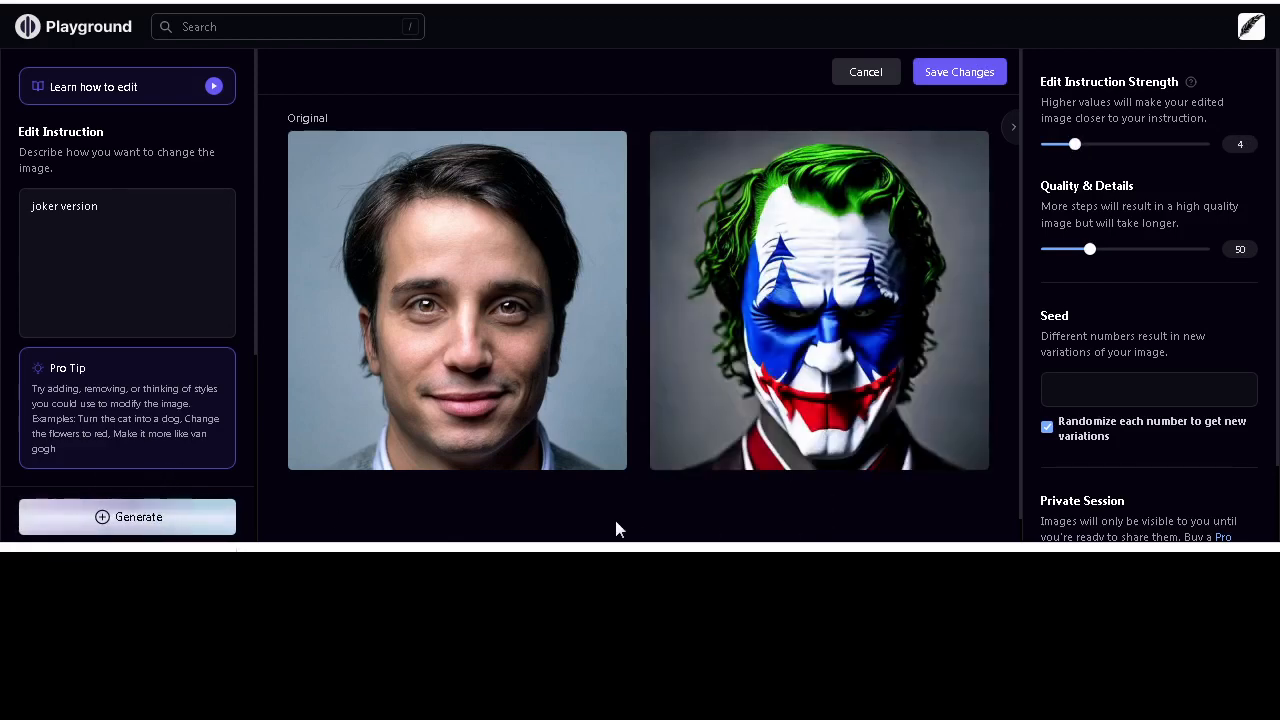
left_click(206, 527)
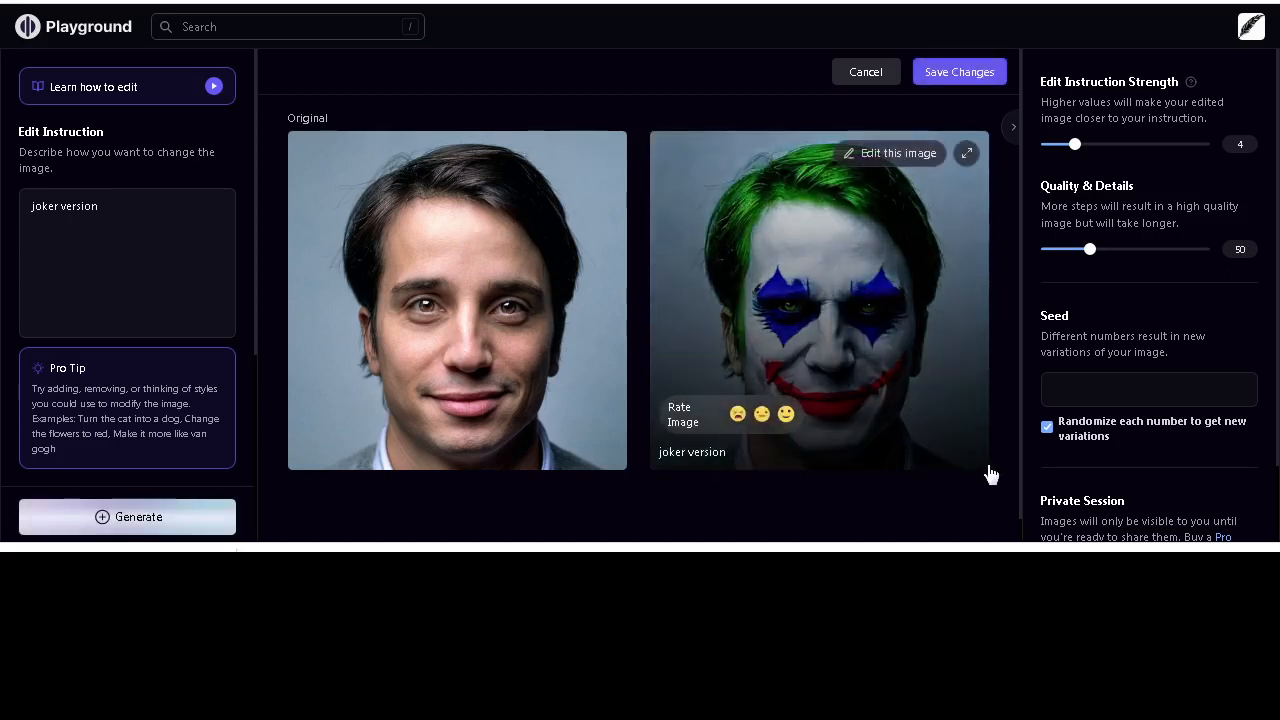
left_click(952, 72)
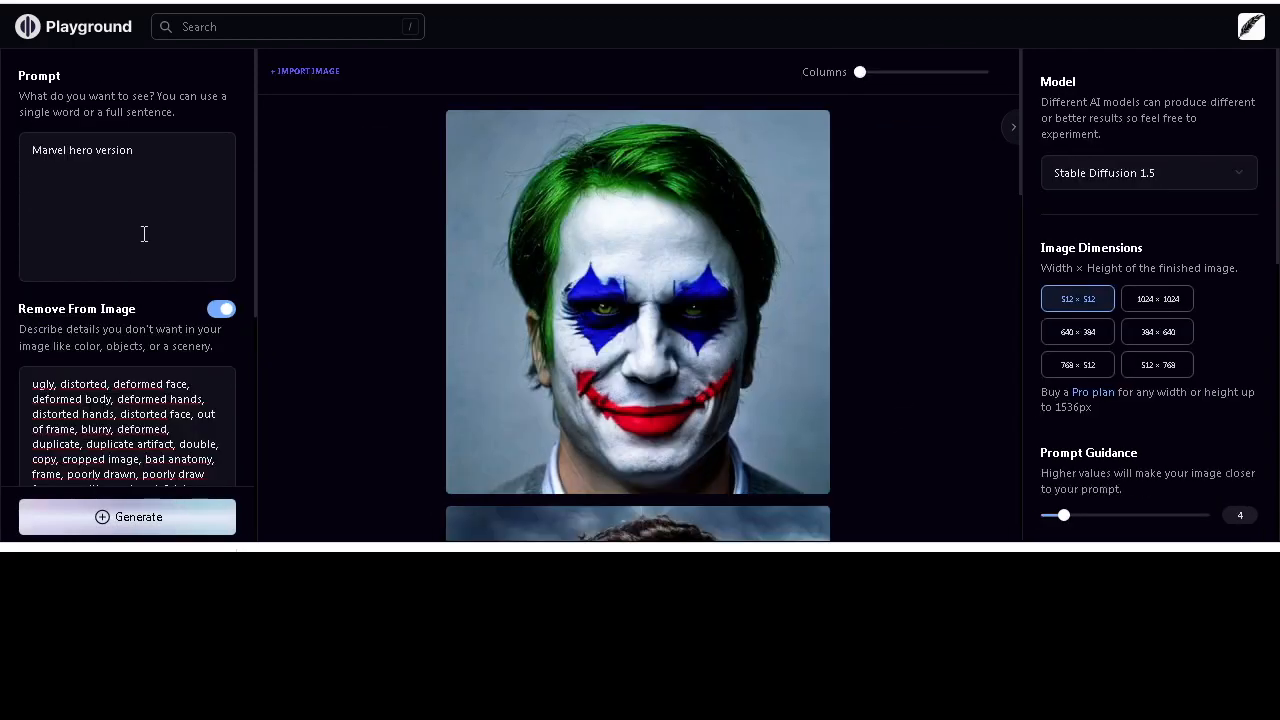
Review the saved portrait versions side by side in three columns, then return the gallery to a single column.
scroll(344, 245, "down", 3)
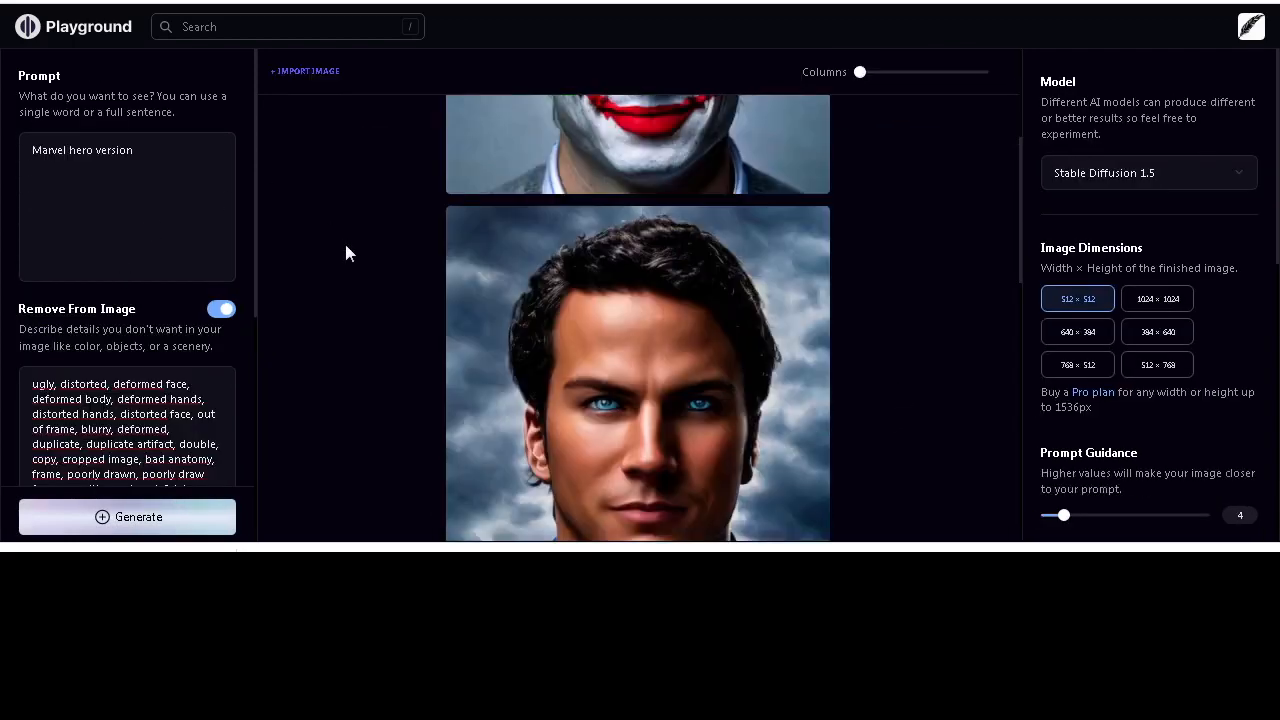
scroll(344, 245, "up", 3)
left_click_drag(861, 76, 904, 77)
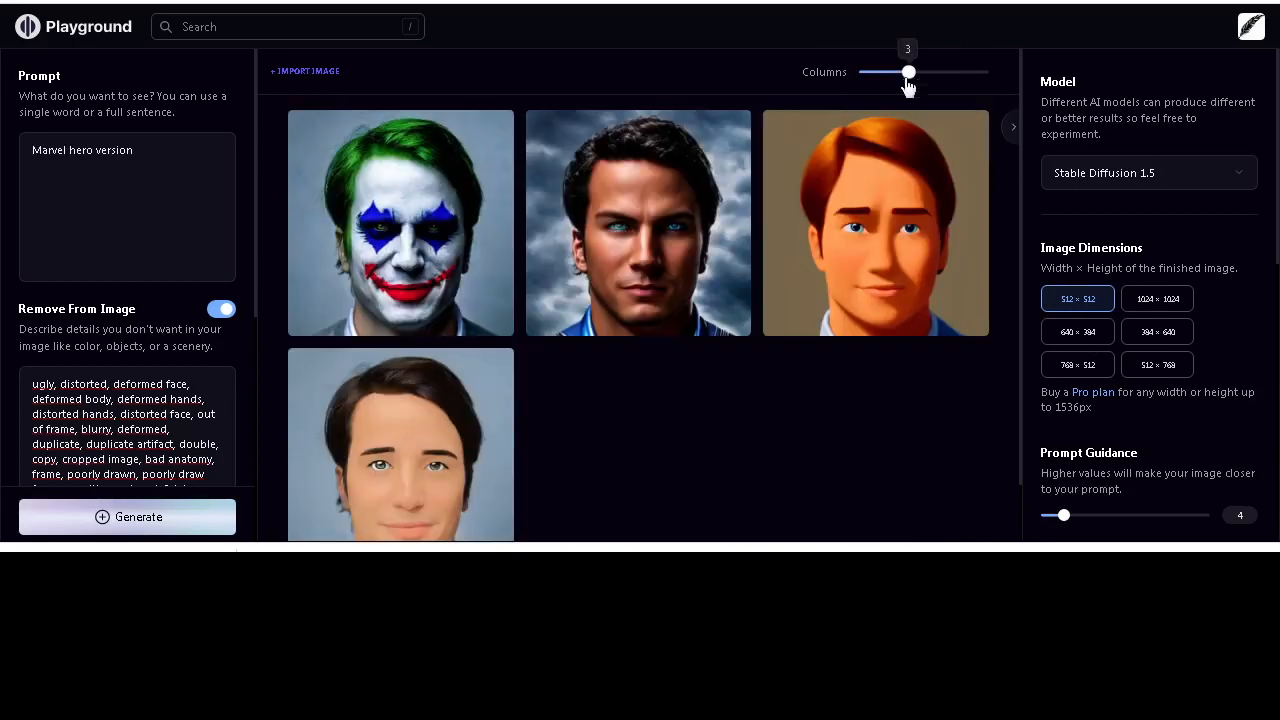
scroll(575, 482, "down", 1)
scroll(575, 487, "up", 1)
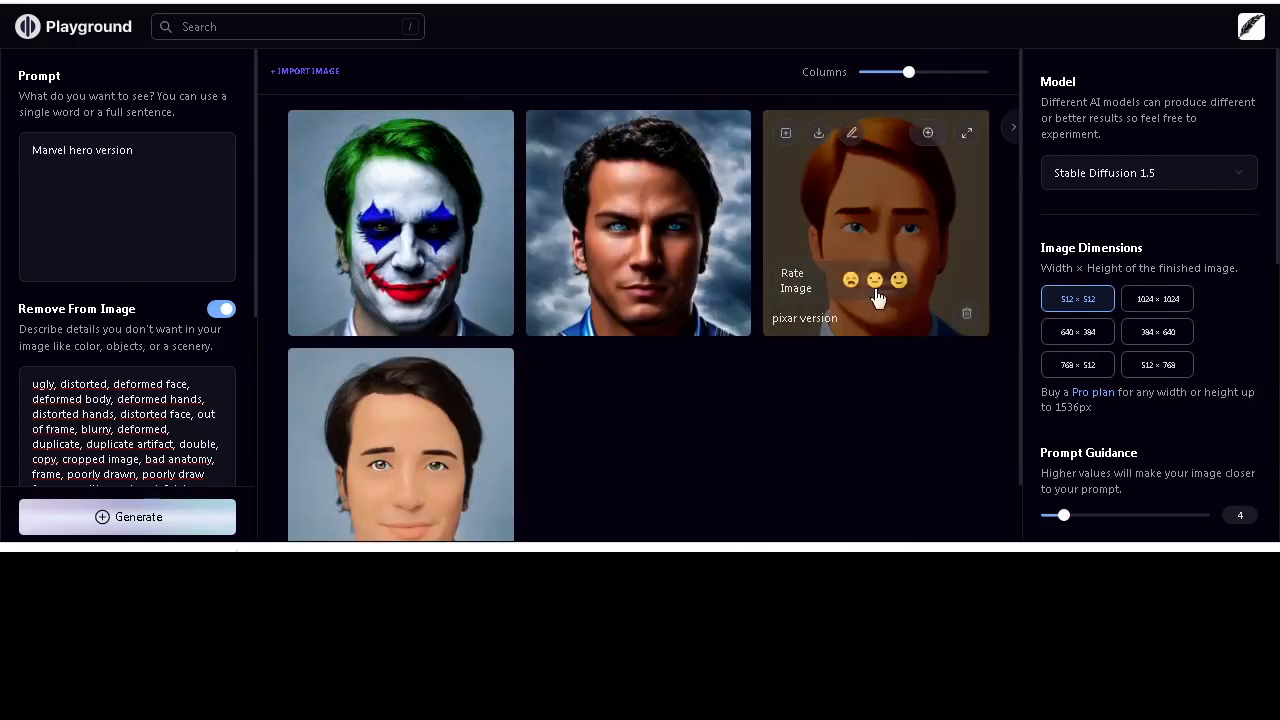
mouse_move(905, 78)
left_click_drag(905, 74, 858, 76)
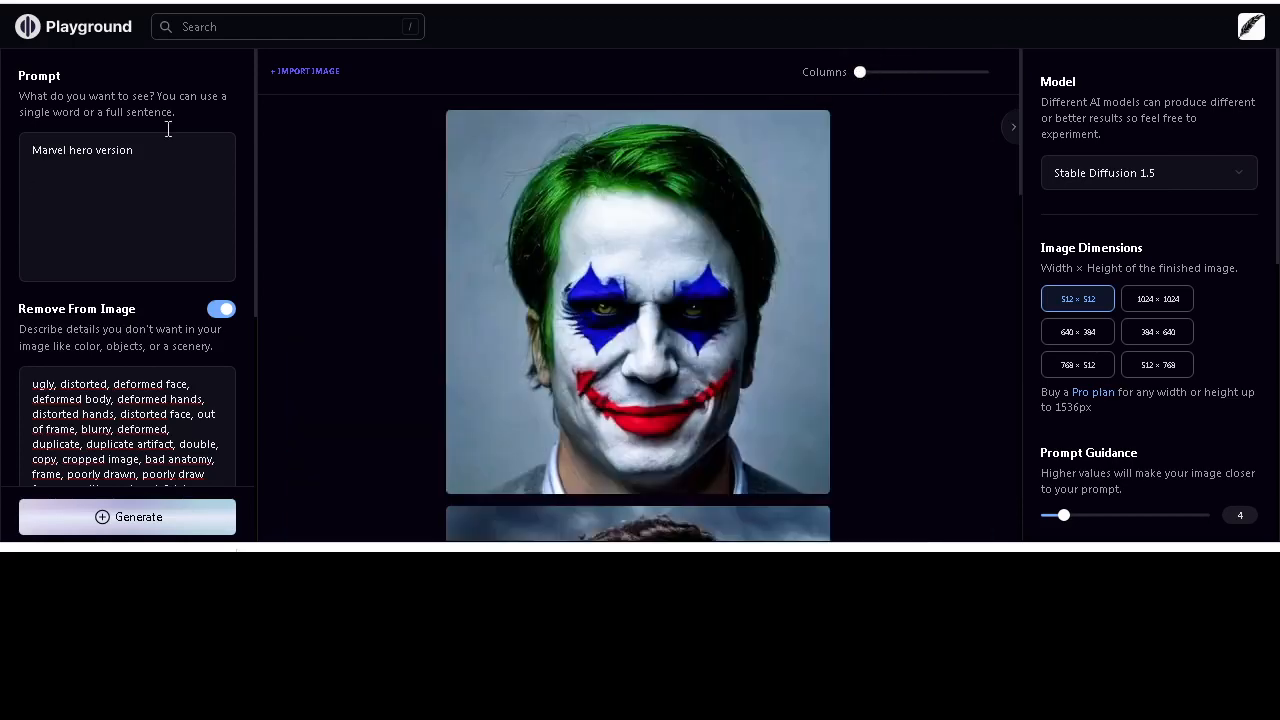
Import the "chien 1" image for editing and set the edit instruction strength to 5.
left_click(305, 71)
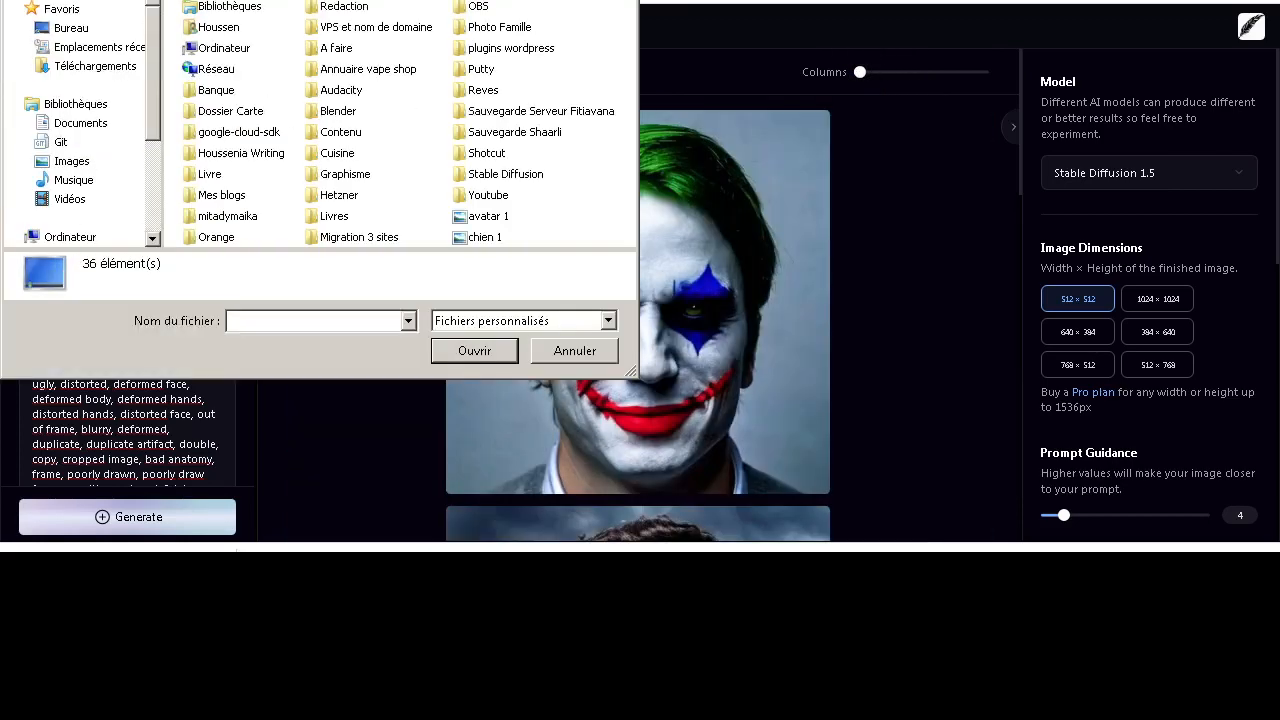
left_click(484, 237)
left_click(474, 351)
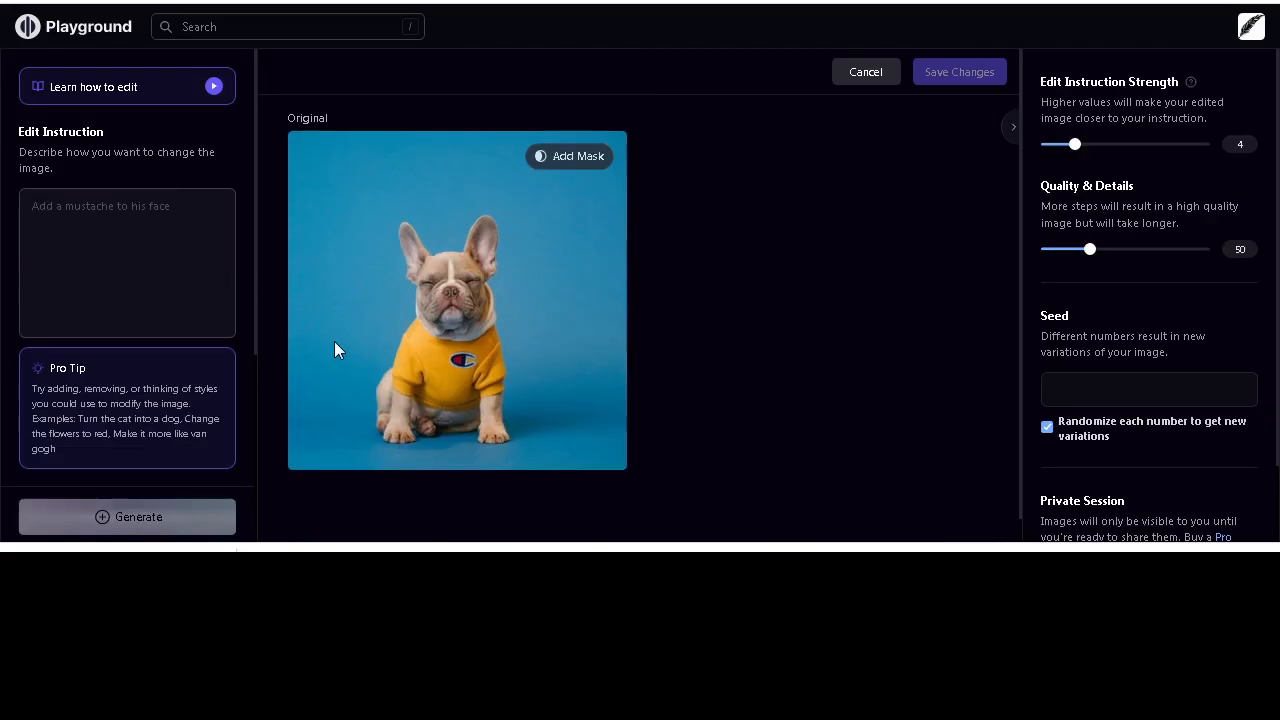
left_click(130, 246)
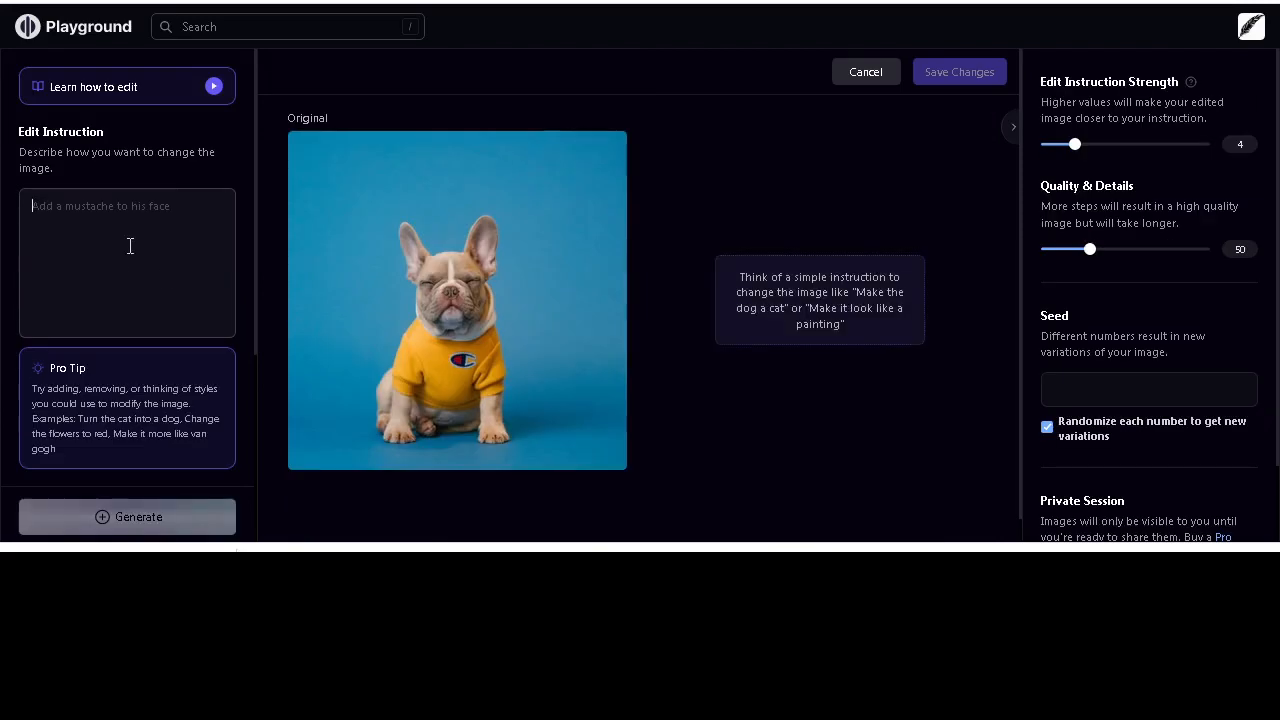
left_click(1080, 145)
left_click_drag(1082, 148, 1083, 148)
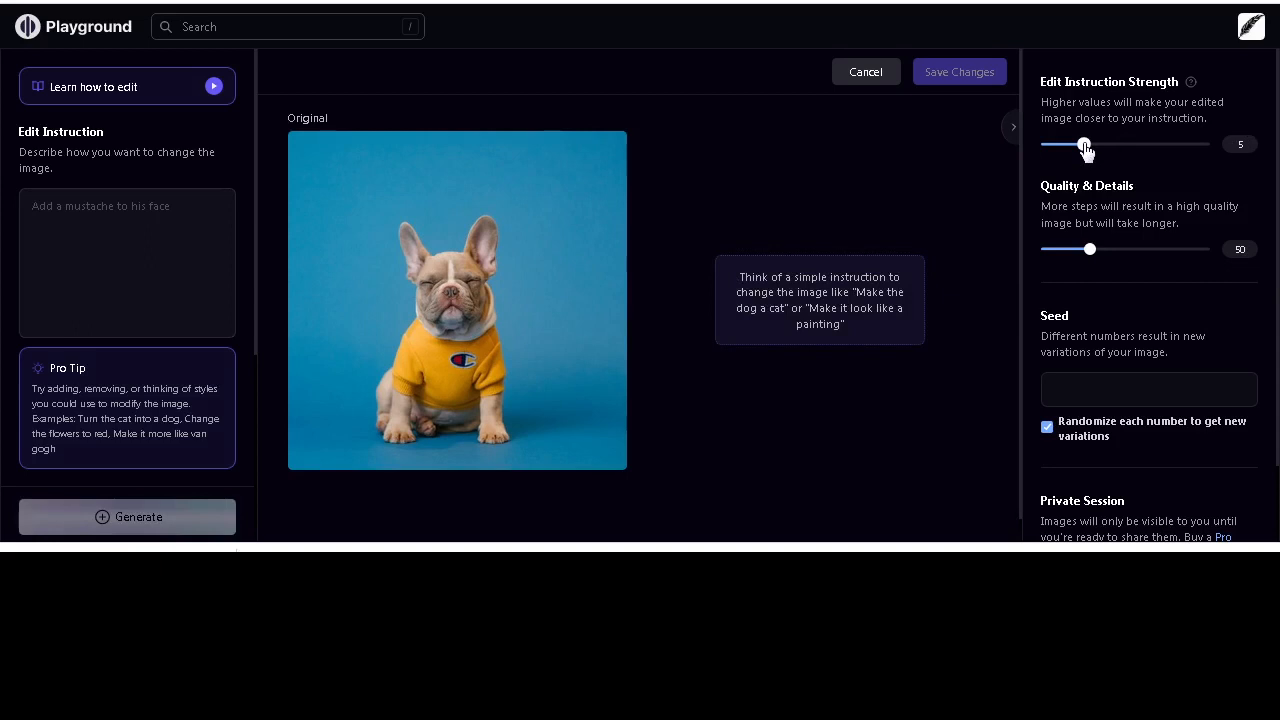
Enter the edit instruction "transform the dog in cat" for the dog image.
left_click(150, 247)
type("make")
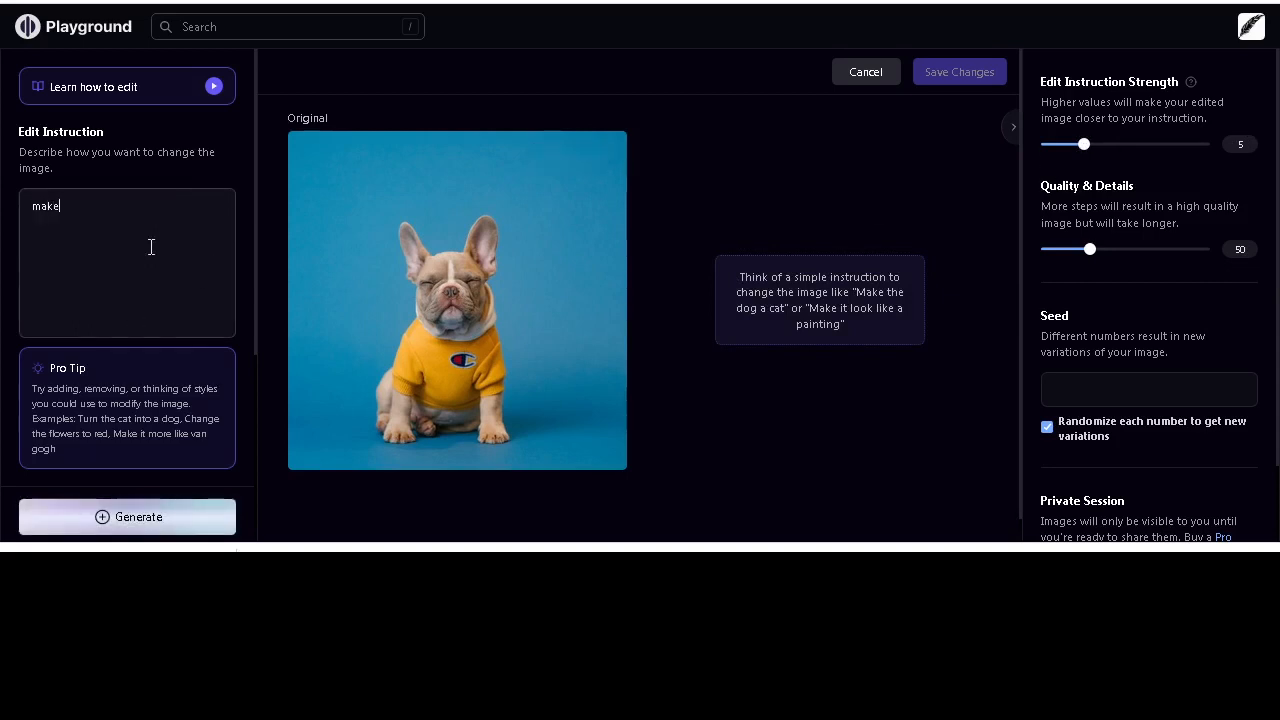
key("ctrl+a")
type("t")
type("ransform the  h")
key("BackSpace")
type("d")
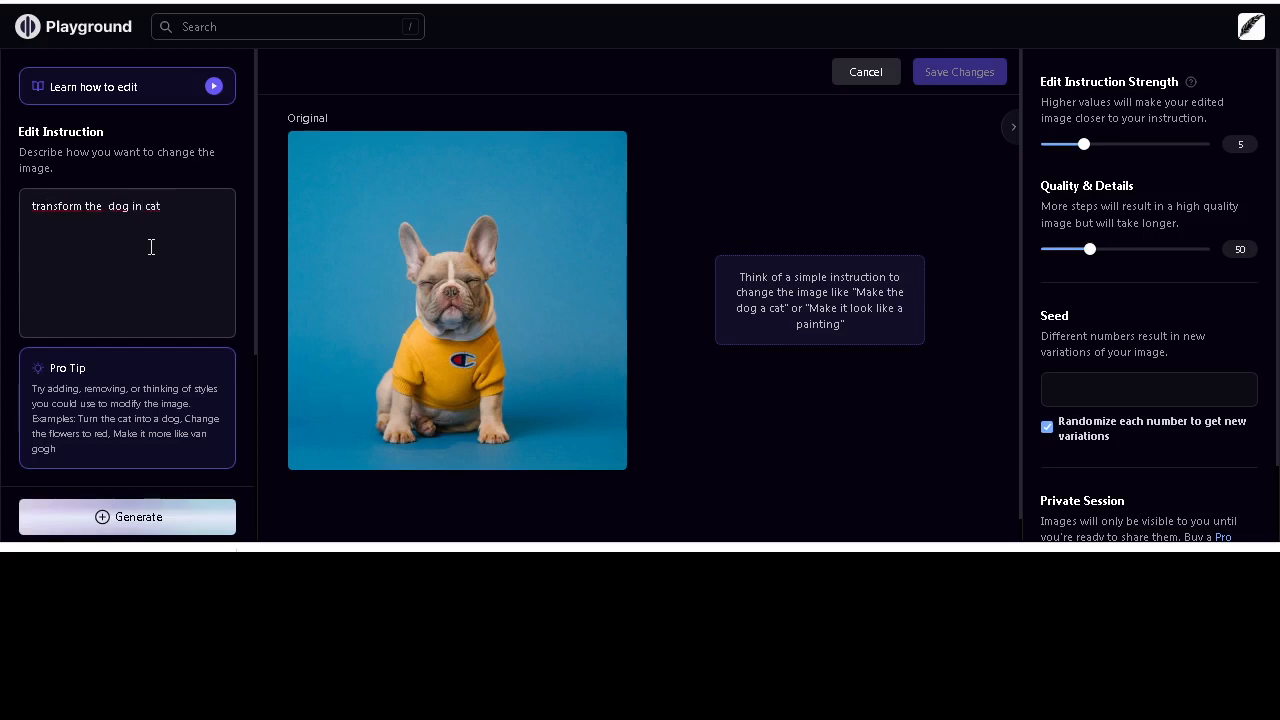
Complete the edit instruction "transform the dog in cat" and generate the cat version of the dog image.
type("og in cat")
key("Return")
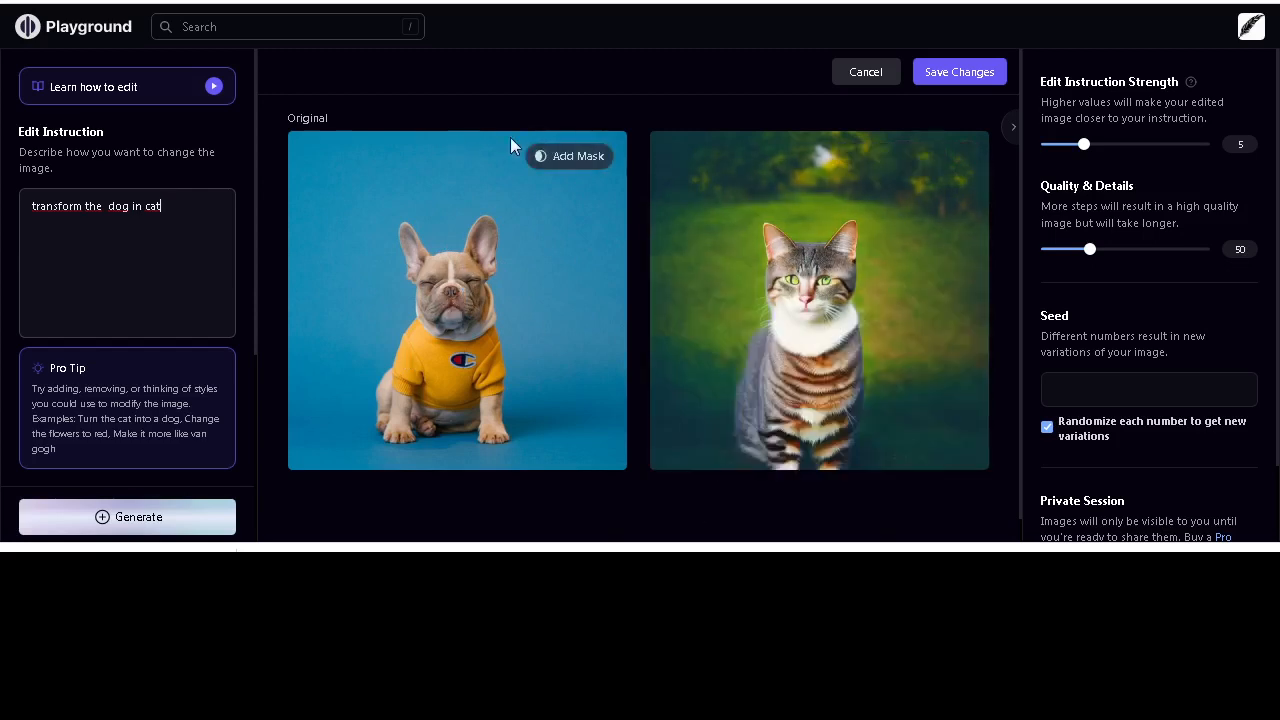
Mask the dog's head and body in the original image, regenerate the cat version, and save the changes.
left_click(585, 160)
mouse_move(405, 423)
left_mouse_down()
mouse_move(393, 371)
mouse_move(416, 332)
mouse_move(413, 248)
mouse_move(466, 272)
mouse_move(481, 233)
mouse_move(455, 272)
mouse_move(489, 352)
mouse_move(491, 438)
mouse_move(448, 299)
mouse_move(454, 389)
mouse_move(438, 341)
mouse_move(428, 362)
mouse_move(454, 419)
mouse_move(391, 432)
mouse_move(461, 381)
left_mouse_up()
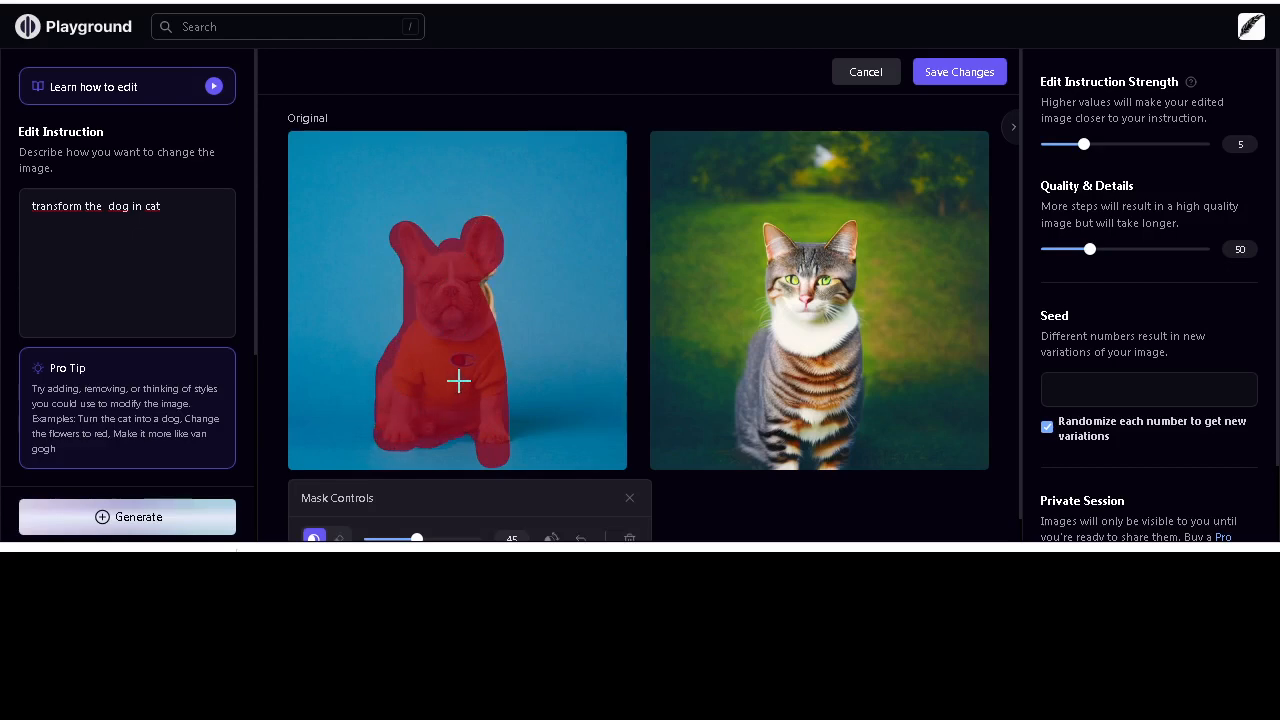
key("ctrl+Return")
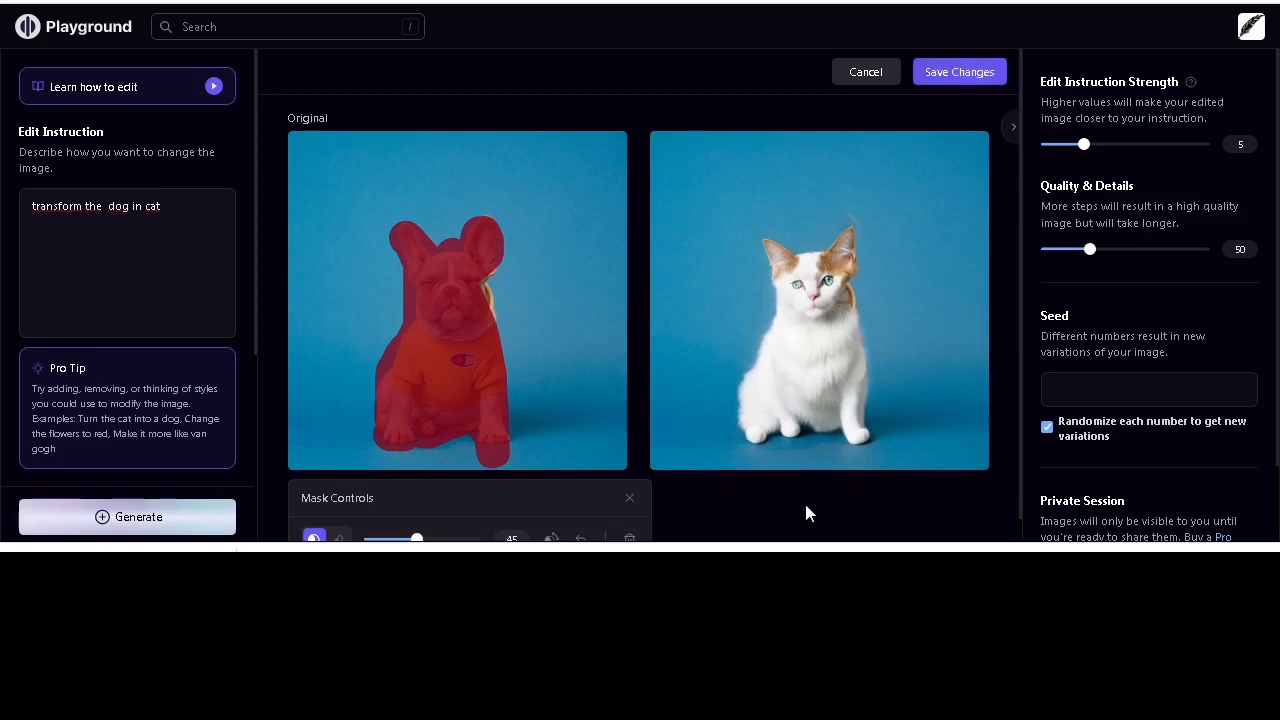
left_click(960, 72)
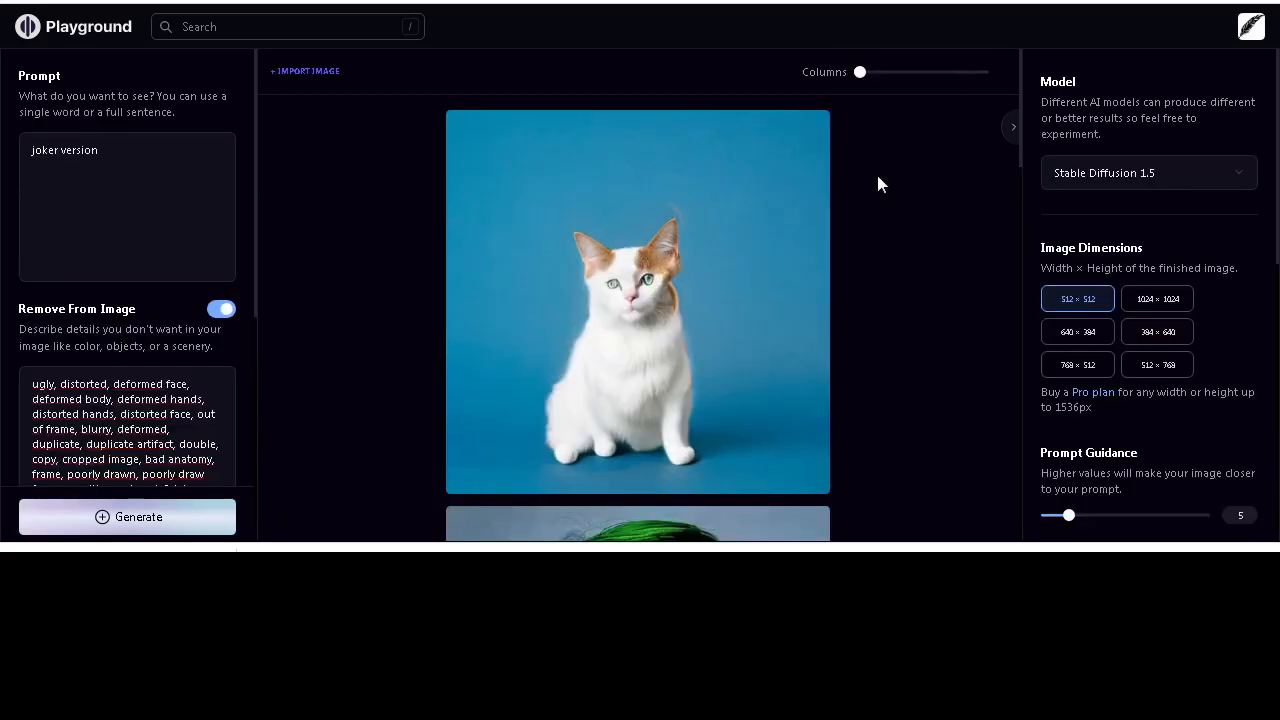
Import the "chien 1" image again for another edit.
left_click(309, 85)
left_click(485, 237)
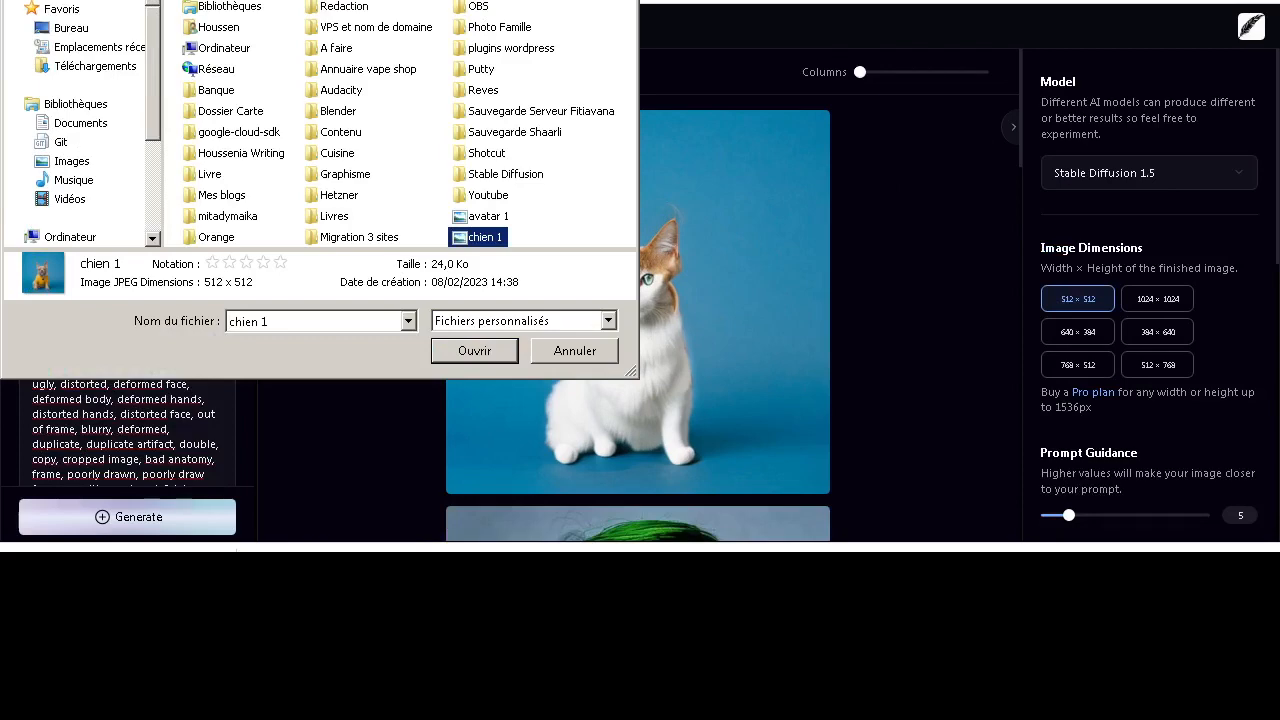
left_click(474, 351)
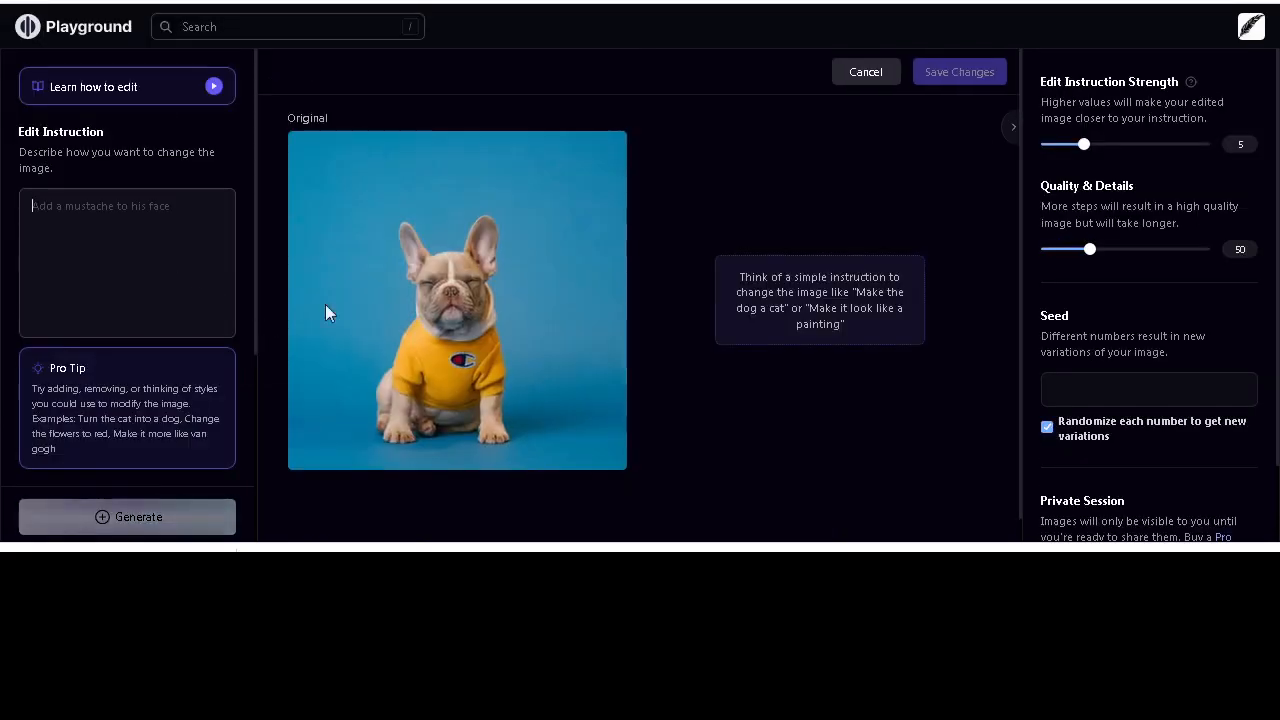
scroll(243, 364, "down", 3)
scroll(243, 364, "up", 3)
Enter the edit instruction "transforme the dog in chicken" for the dog image and generate the edit.
left_click(139, 244)
type("t")
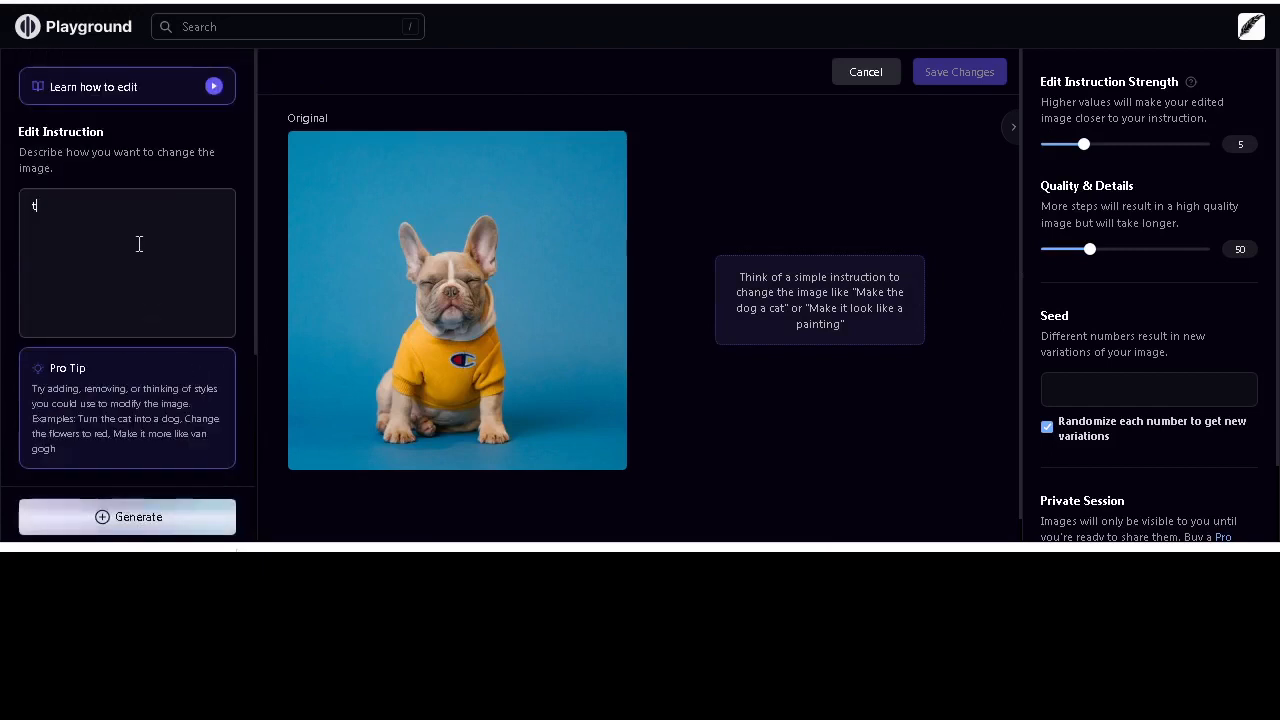
type("ransforme the dog in")
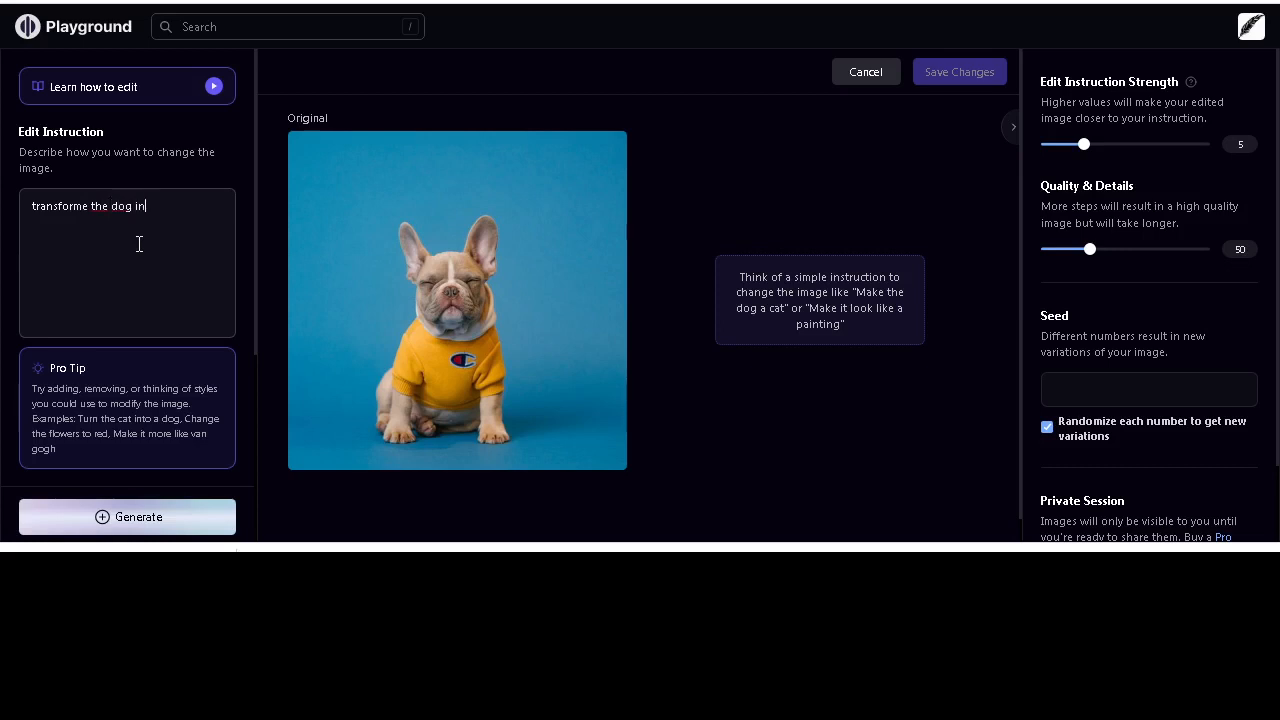
type("icken")
key("Return")
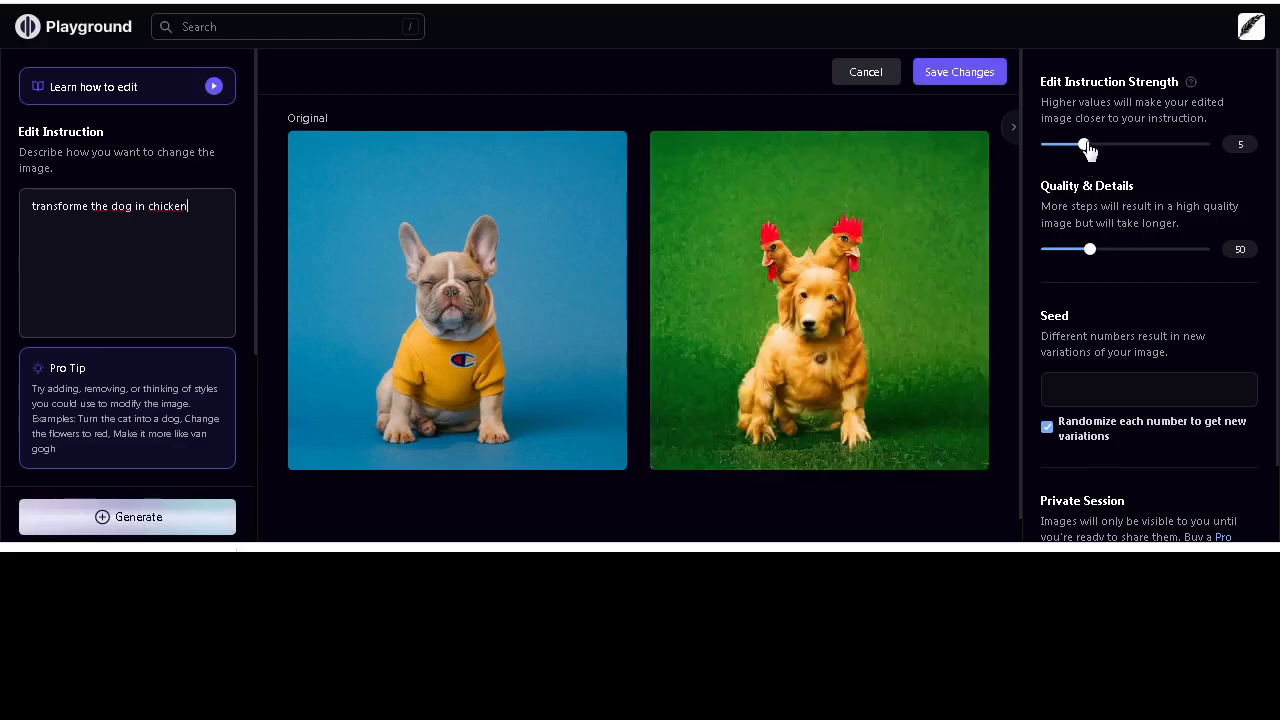
Set the edit instruction strength to 6.75 and mask the dog's head and body in the original image.
left_click_drag(1087, 147, 1100, 150)
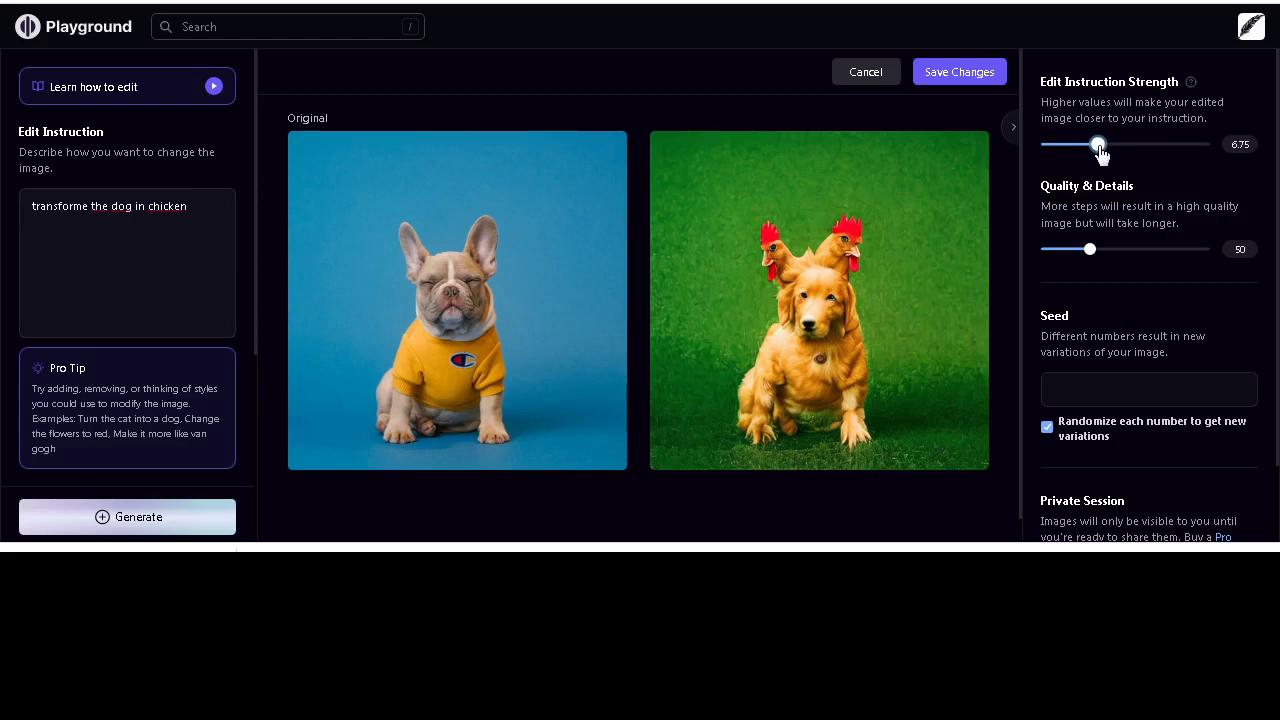
left_click(572, 157)
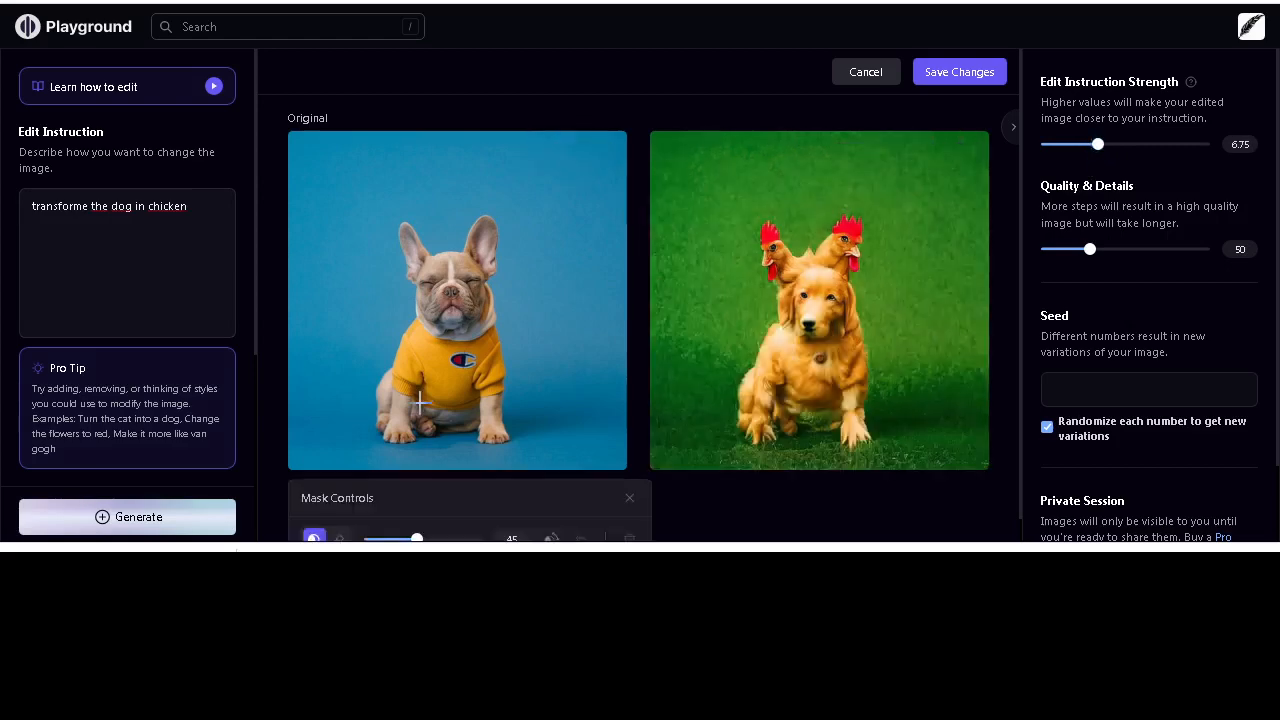
mouse_move(420, 403)
left_mouse_down()
mouse_move(395, 426)
mouse_move(384, 418)
mouse_move(418, 356)
mouse_move(415, 237)
mouse_move(426, 283)
mouse_move(485, 225)
mouse_move(477, 347)
mouse_move(495, 429)
mouse_move(466, 313)
mouse_move(449, 300)
mouse_move(428, 424)
mouse_move(466, 398)
mouse_move(457, 346)
mouse_move(442, 399)
mouse_move(488, 336)
mouse_move(496, 373)
mouse_move(465, 302)
mouse_move(400, 366)
left_mouse_up()
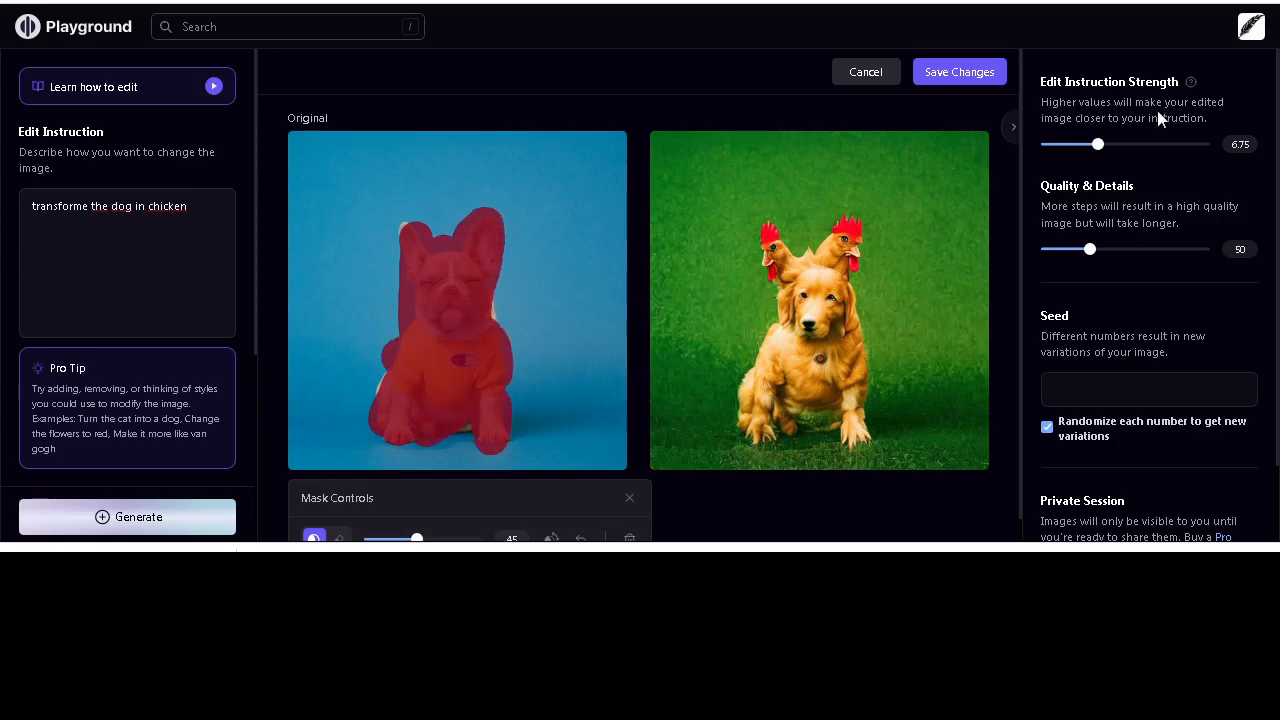
Save the chicken edit on the green background and remove it from the gallery.
left_click(960, 73)
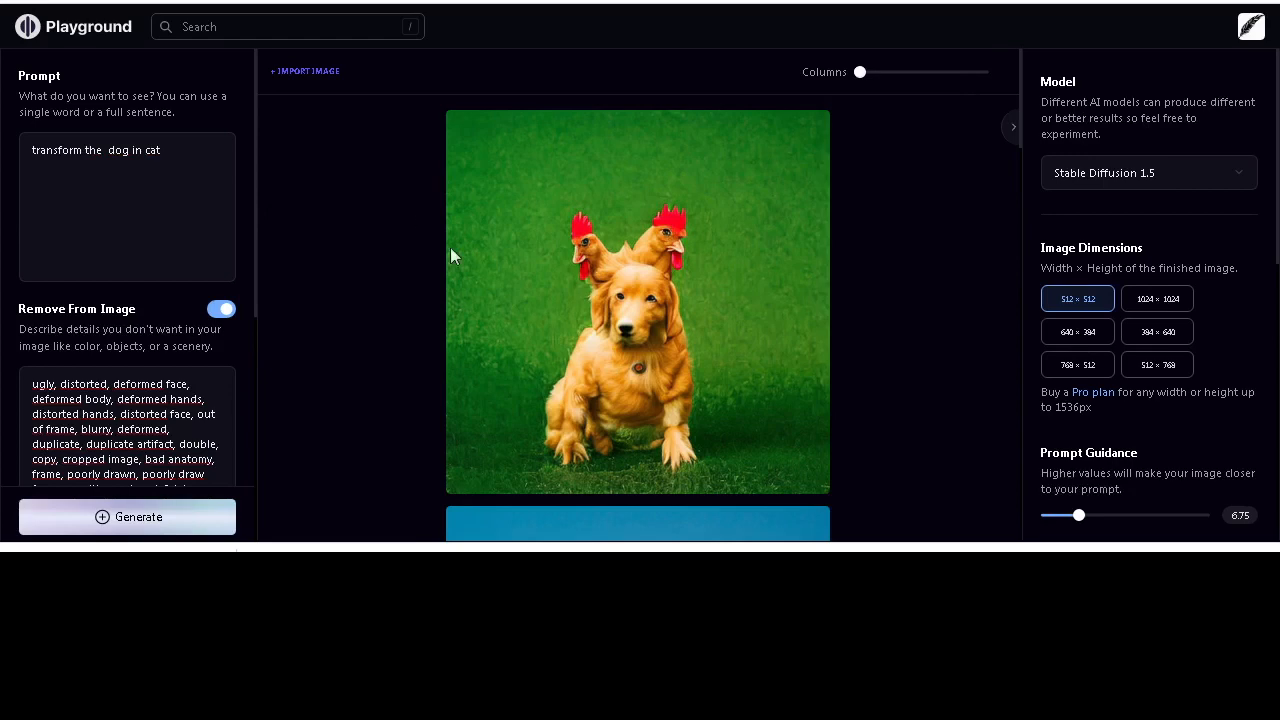
left_click(808, 473)
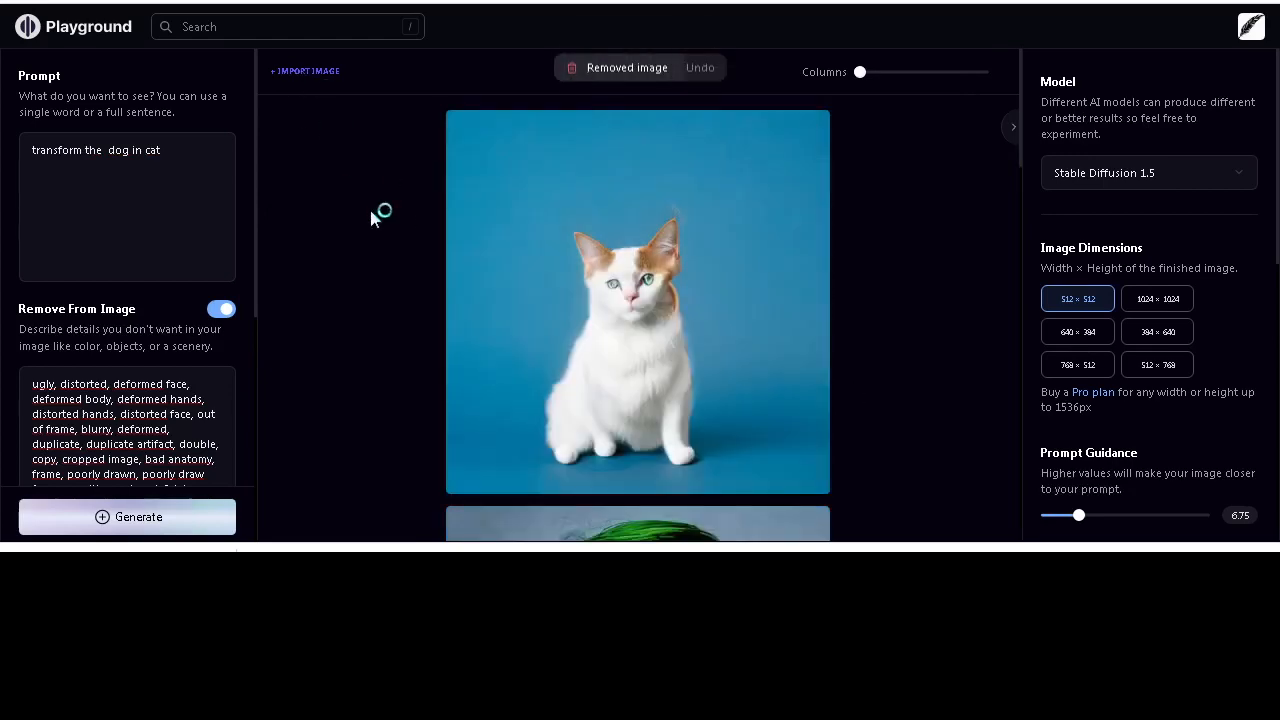
Import the "chien 1" image again and mask the dog's head and body.
left_click(484, 237)
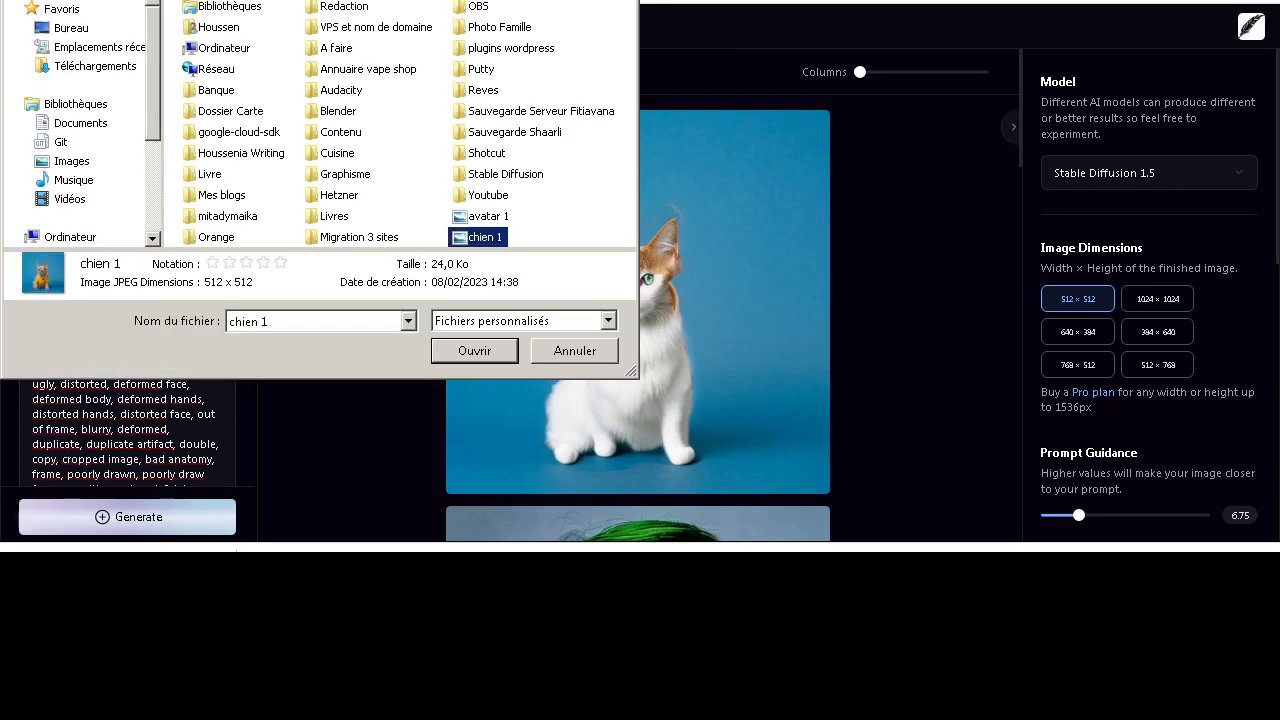
left_click(475, 351)
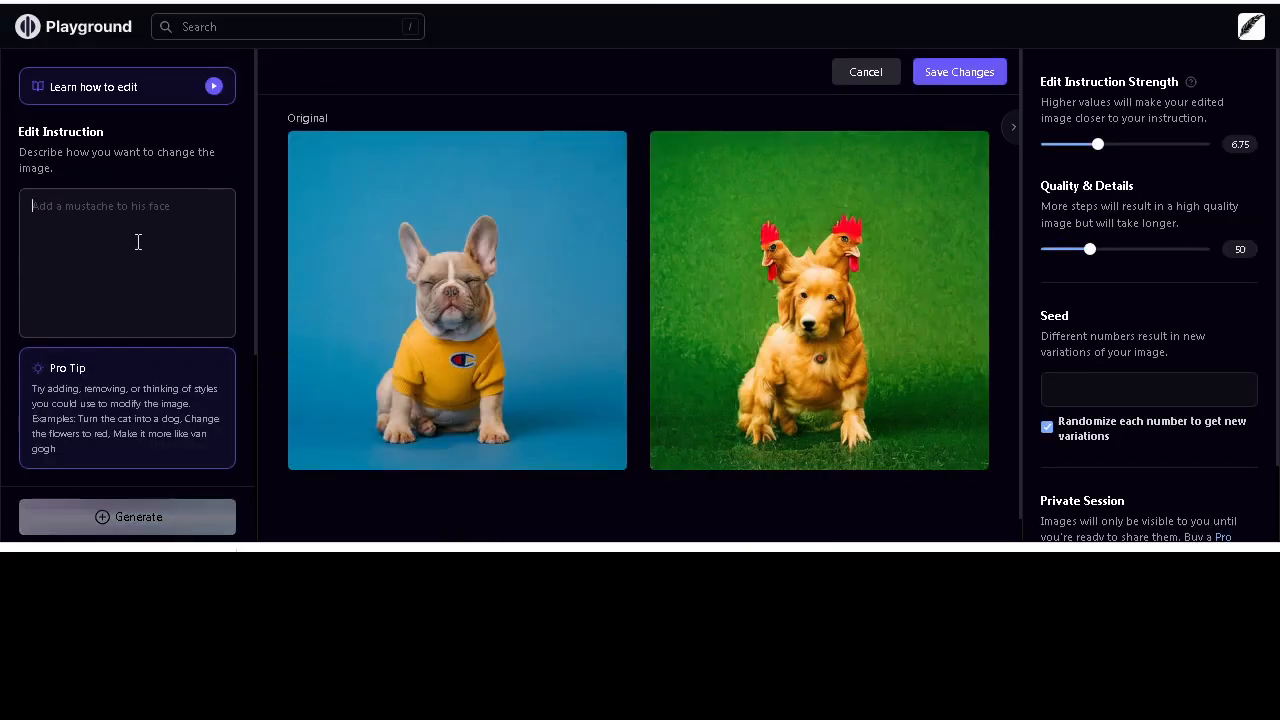
left_click(592, 156)
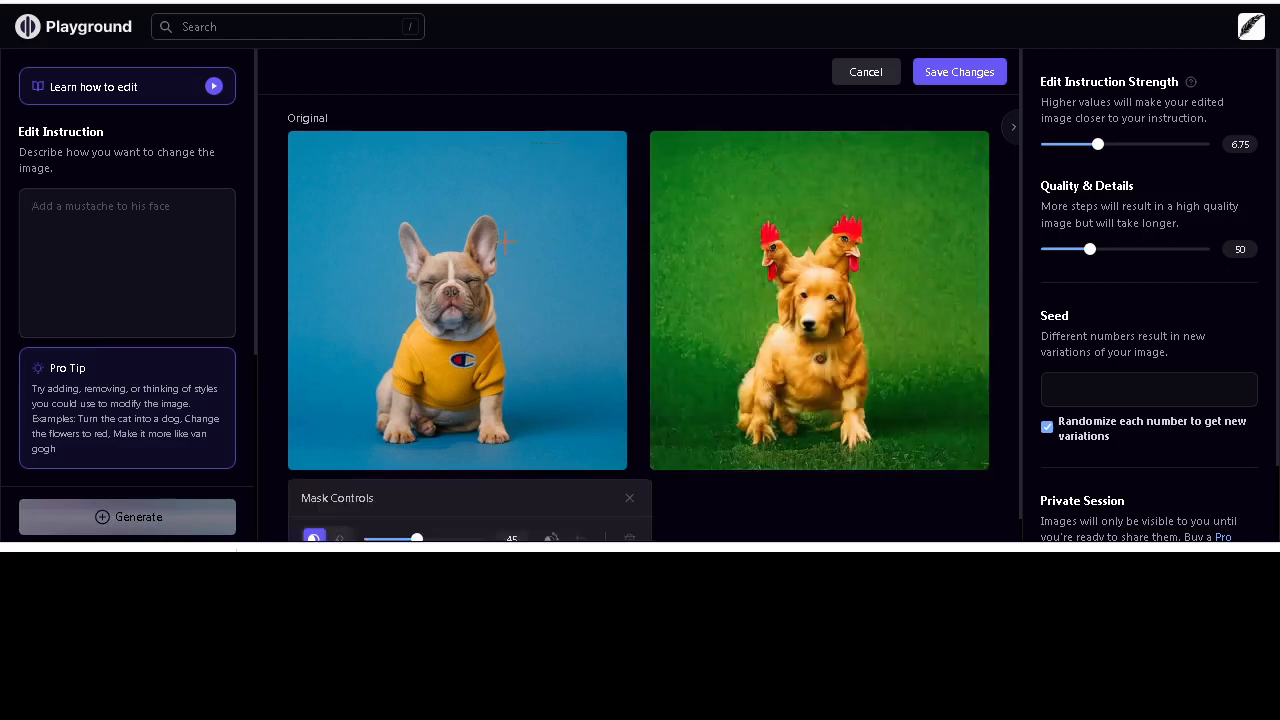
mouse_move(443, 285)
left_mouse_down()
mouse_move(417, 423)
mouse_move(438, 307)
mouse_move(408, 235)
mouse_move(446, 305)
mouse_move(471, 245)
mouse_move(494, 287)
mouse_move(504, 435)
mouse_move(485, 428)
mouse_move(455, 270)
mouse_move(433, 263)
mouse_move(406, 392)
mouse_move(420, 331)
mouse_move(452, 414)
mouse_move(460, 343)
left_mouse_up()
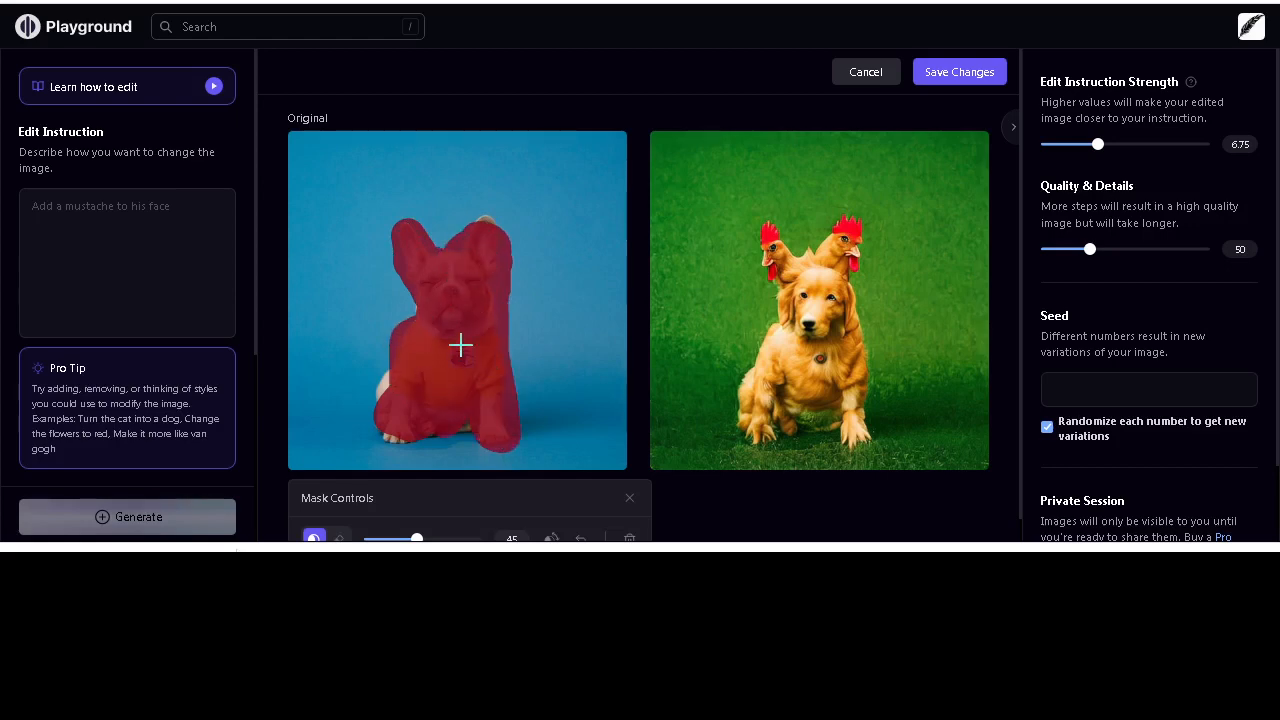
Generate the masked edit with the instruction "transform the dog in chicken" and discard it without saving.
left_click(114, 227)
type("tra")
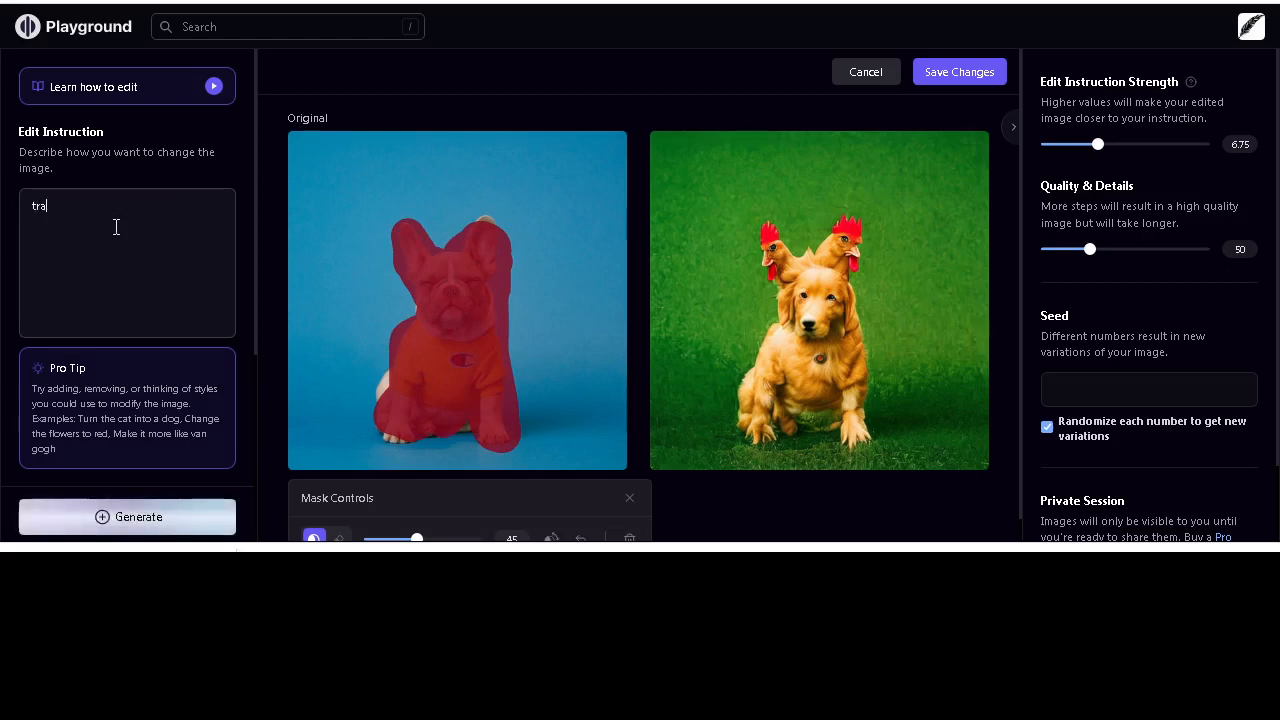
type("he dog")
key("BackSpace")
key("BackSpace")
key("BackSpace")
type("hod")
key("BackSpace")
key("BackSpace")
key("BackSpace")
type("dpg")
key("BackSpace")
key("BackSpace")
type("og in chicken")
key("Return")
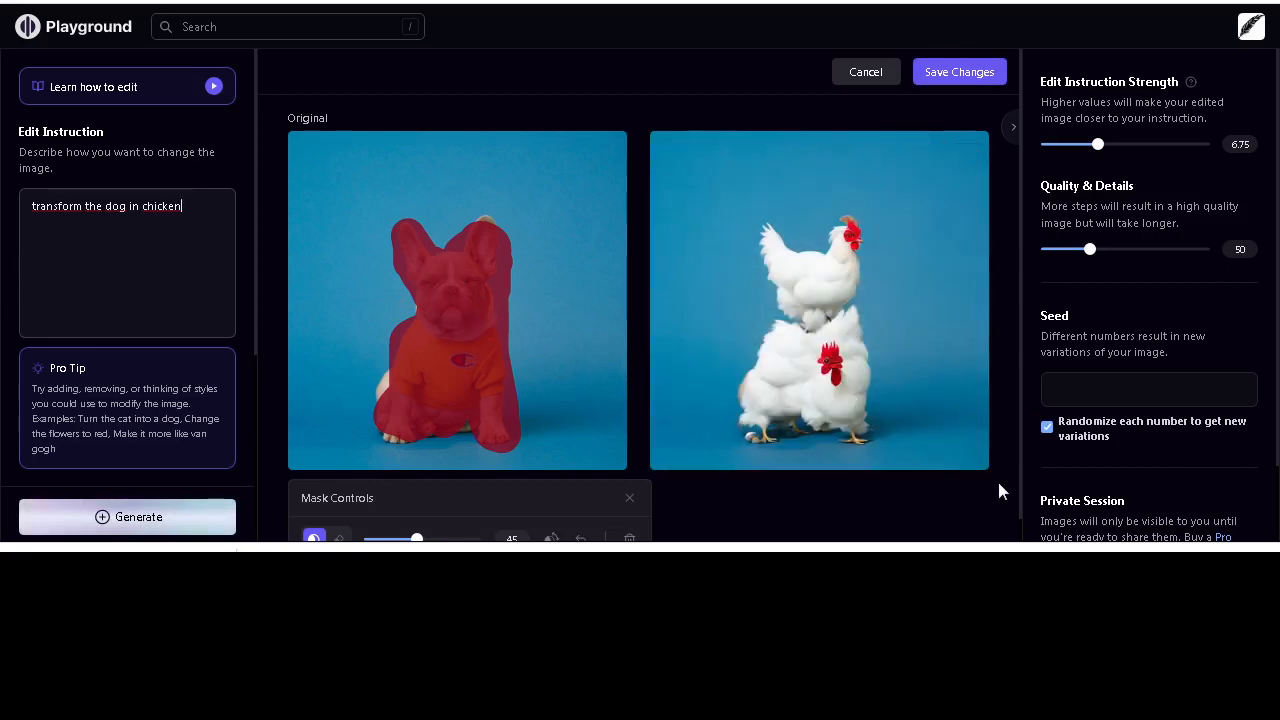
mouse_move(762, 238)
left_click(866, 72)
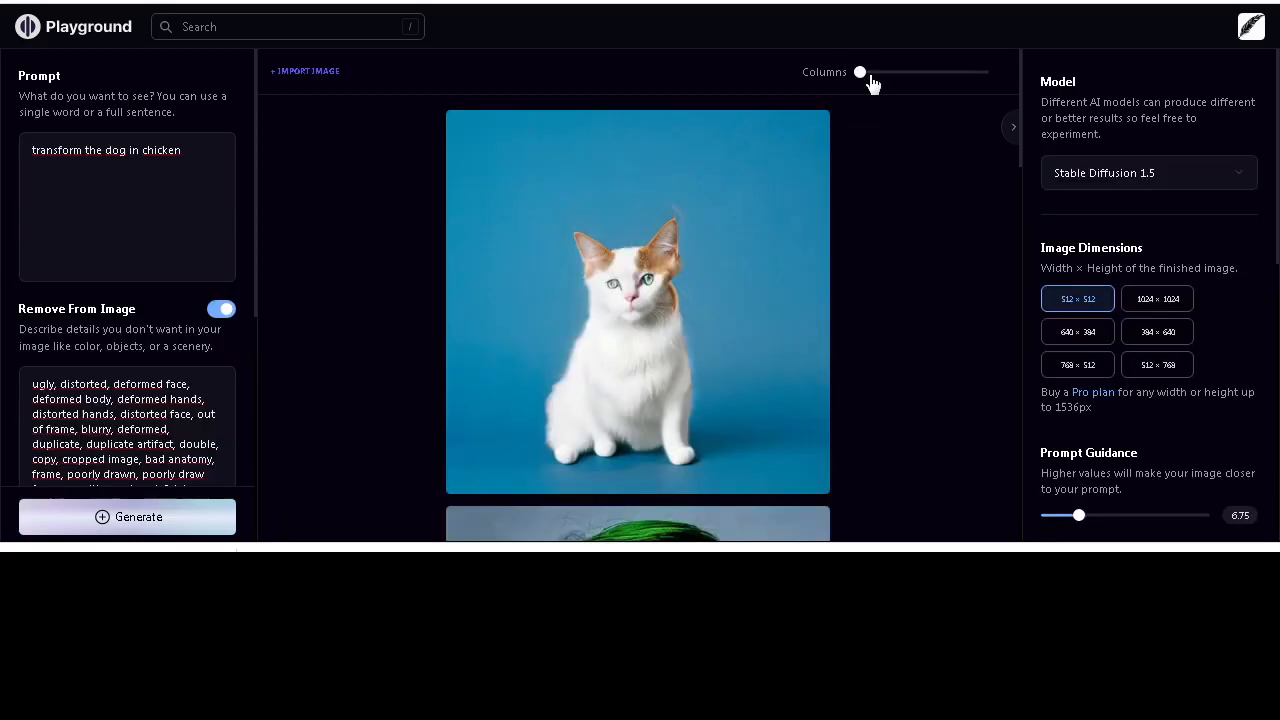
Open the account's profile page and browse its collection of generated images.
left_click(1252, 26)
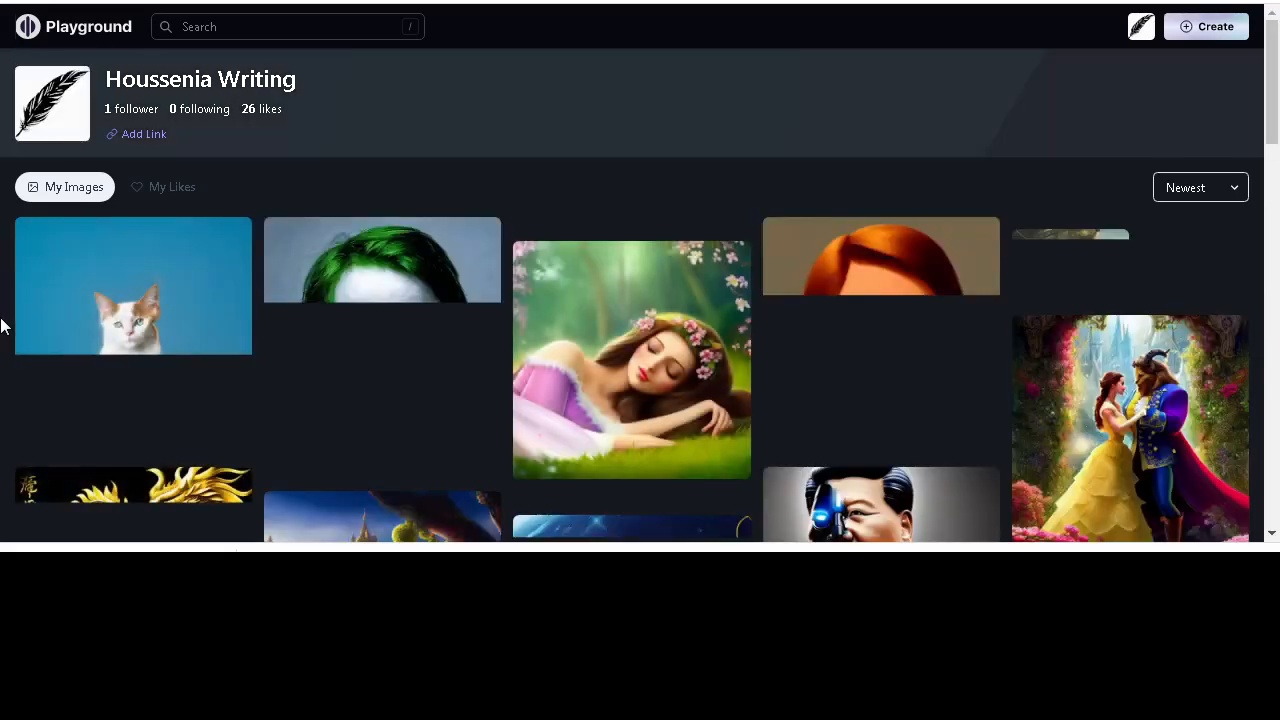
scroll(3, 326, "down", 2)
scroll(3, 326, "up", 2)
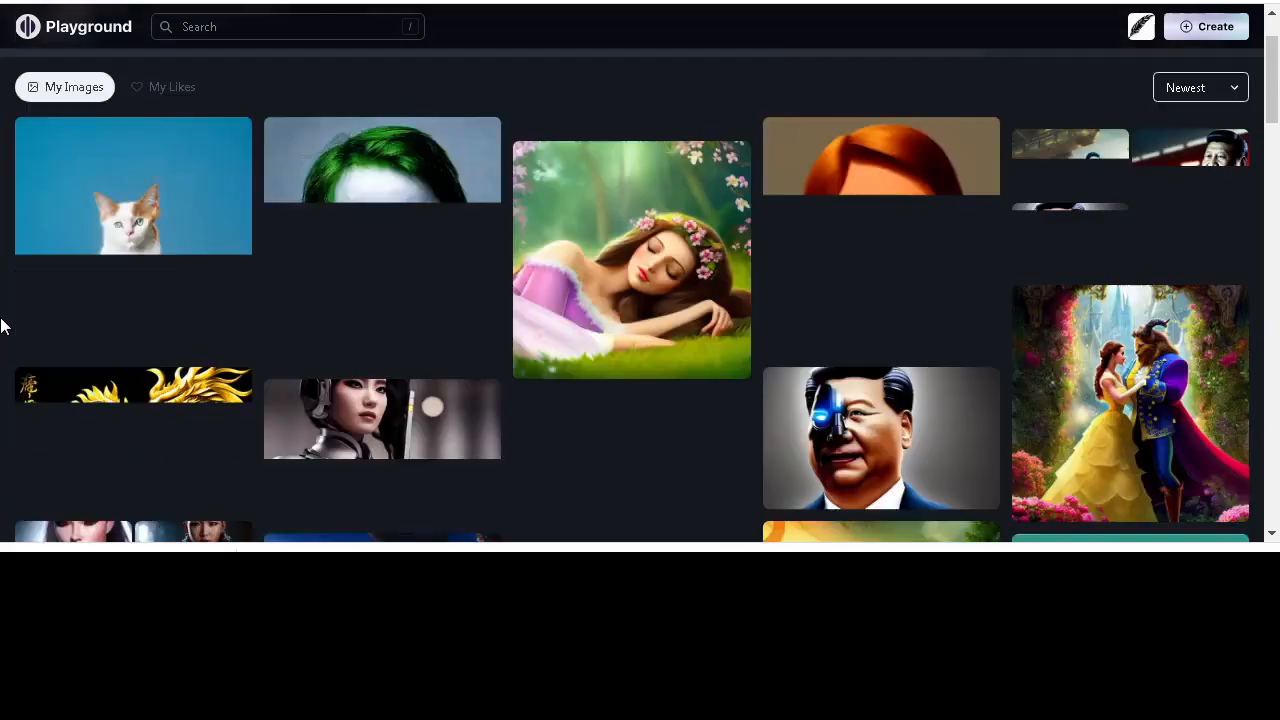
scroll(3, 326, "down", 2)
scroll(3, 326, "down", 2)
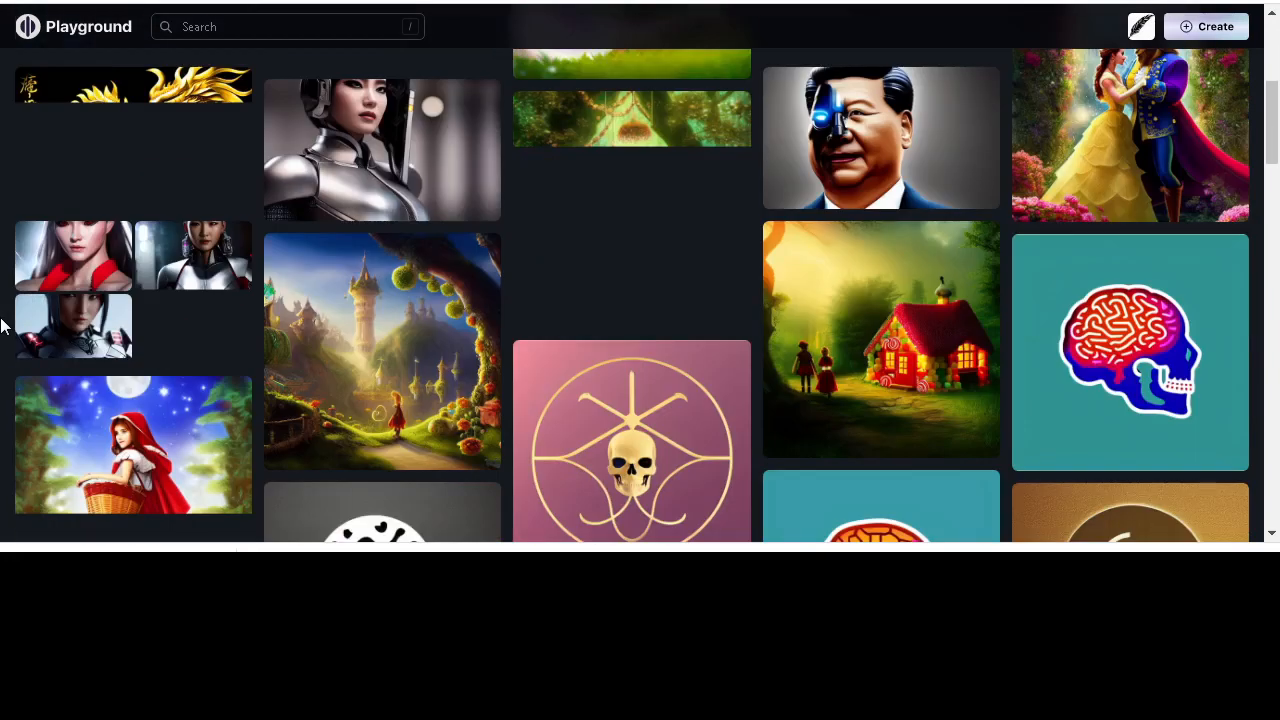
Examine the candy house image's edit instruction and parent image prompt, close its details, and return to the newest images.
mouse_move(871, 314)
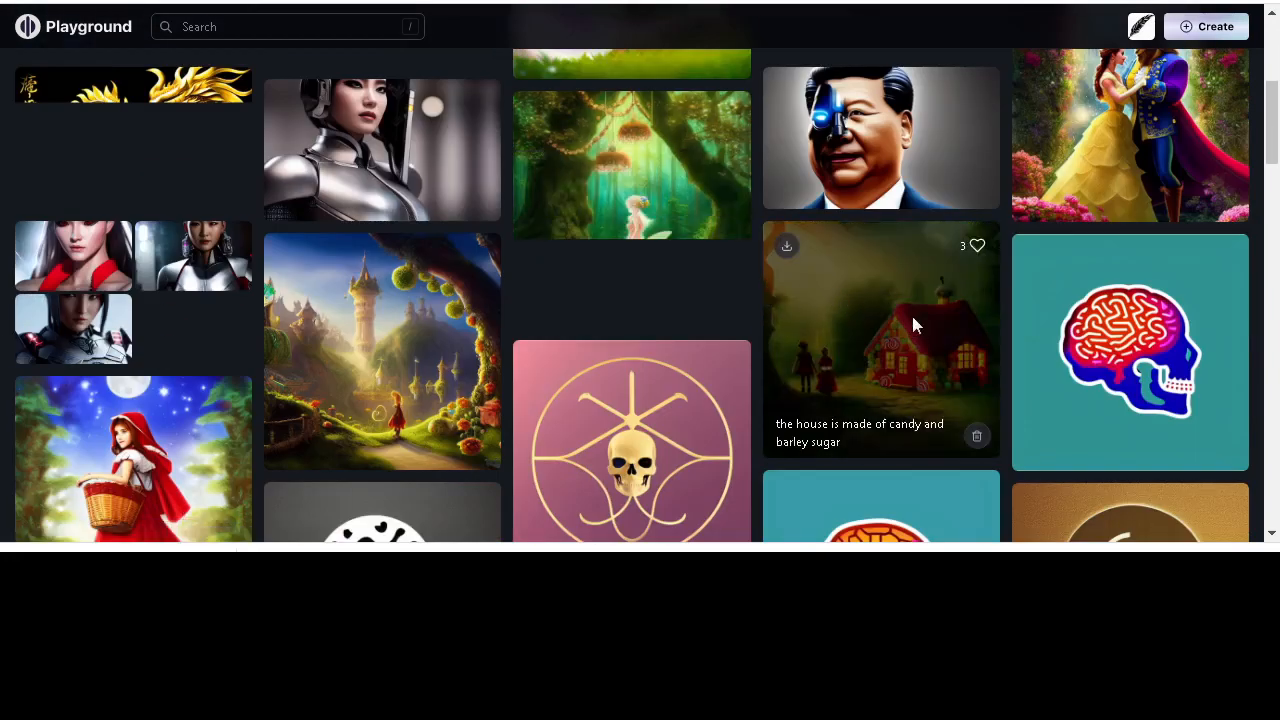
left_click(911, 312)
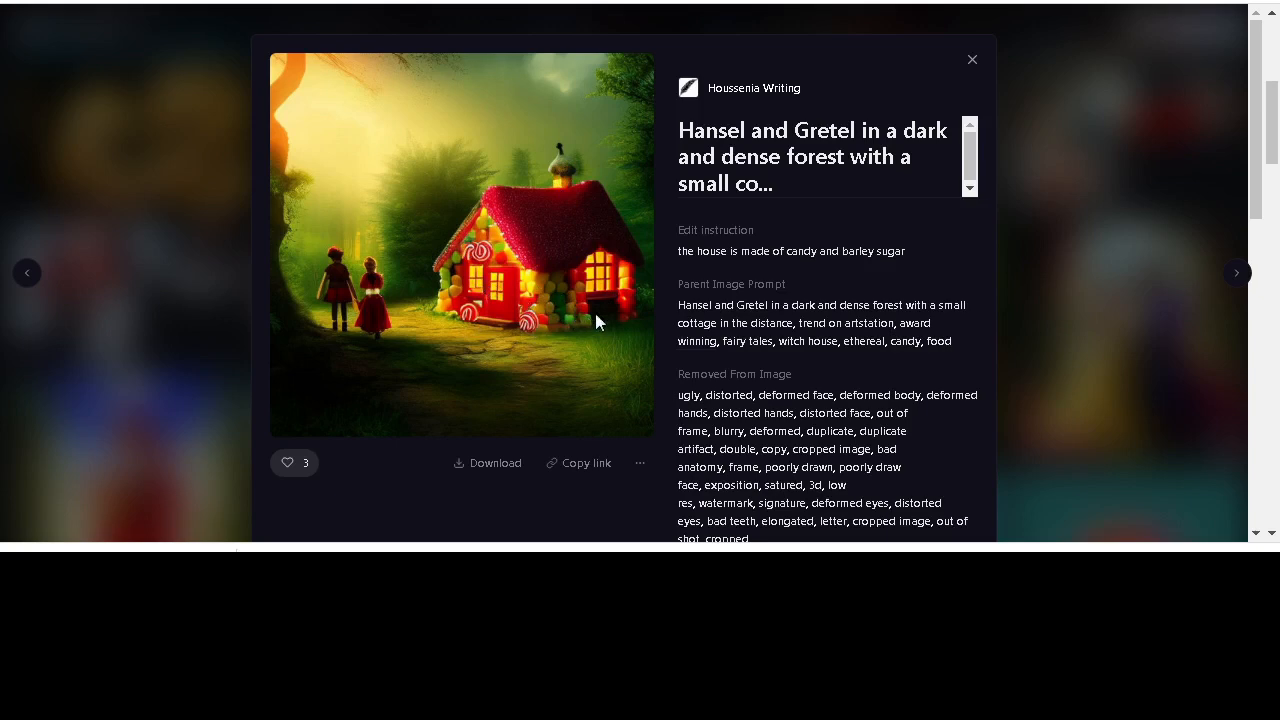
left_click(972, 60)
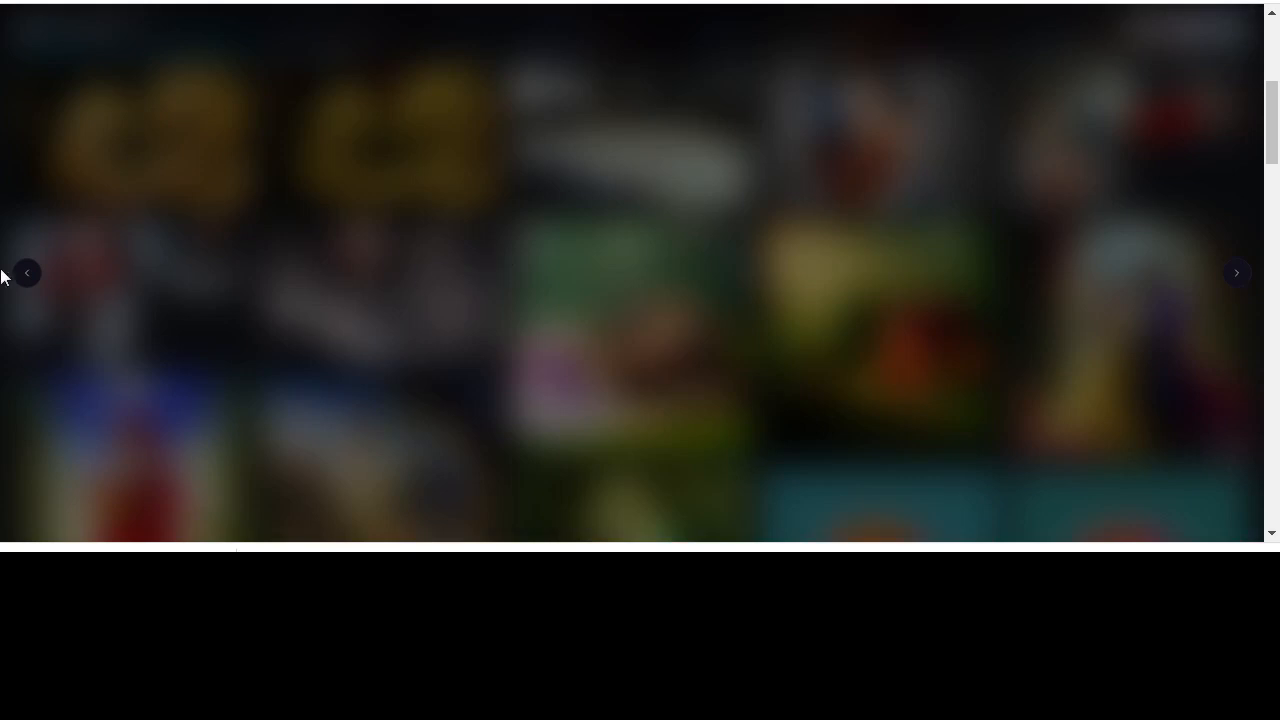
scroll(2, 278, "up", 4)
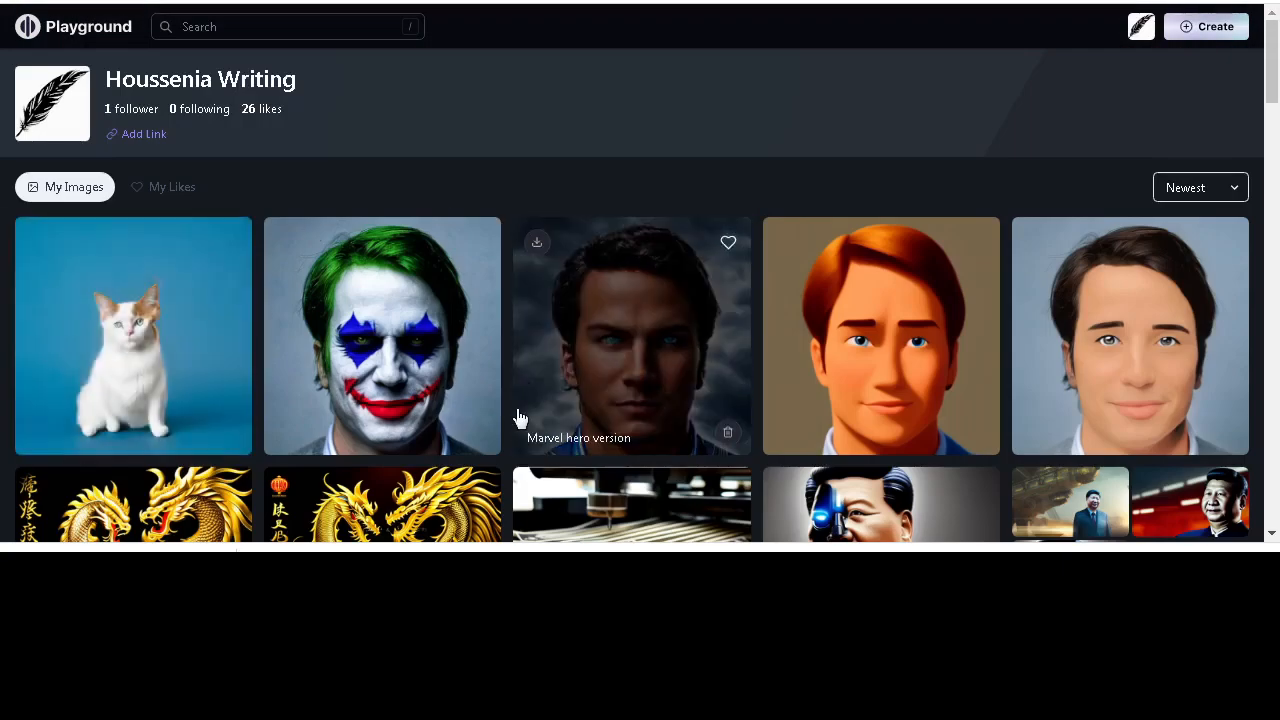
scroll(560, 440, "down", 2)
scroll(577, 456, "up", 2)
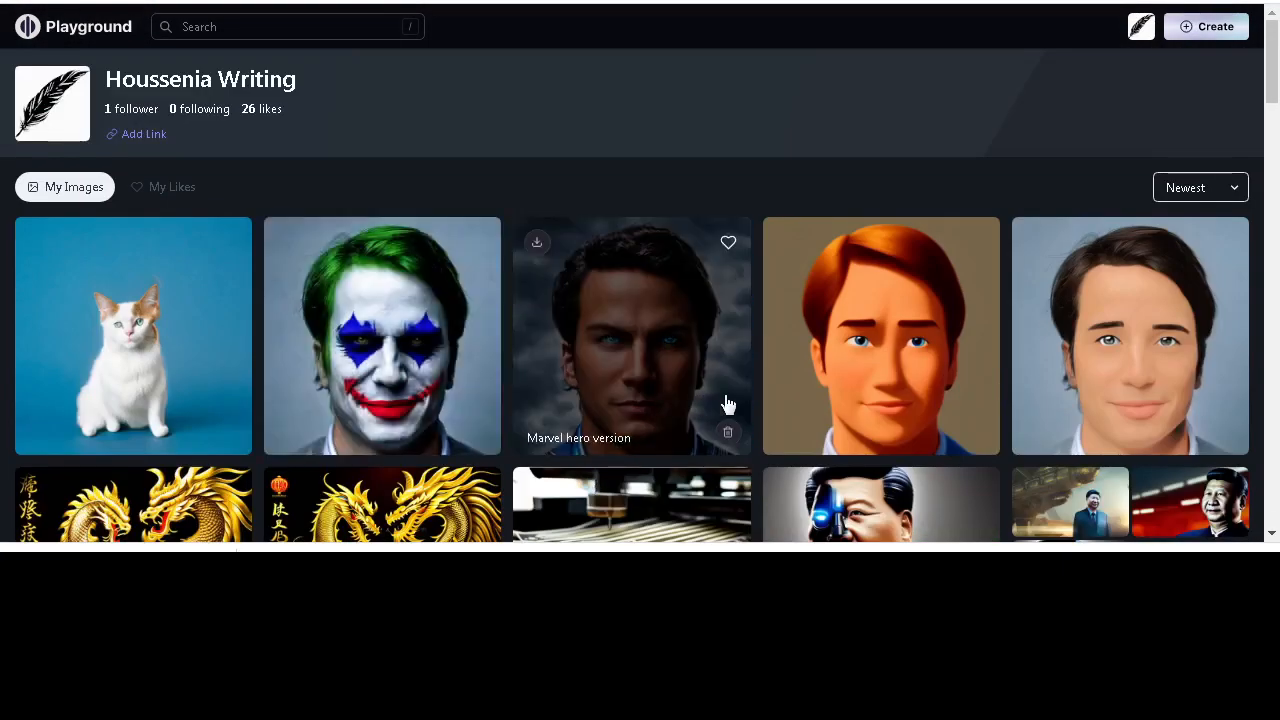